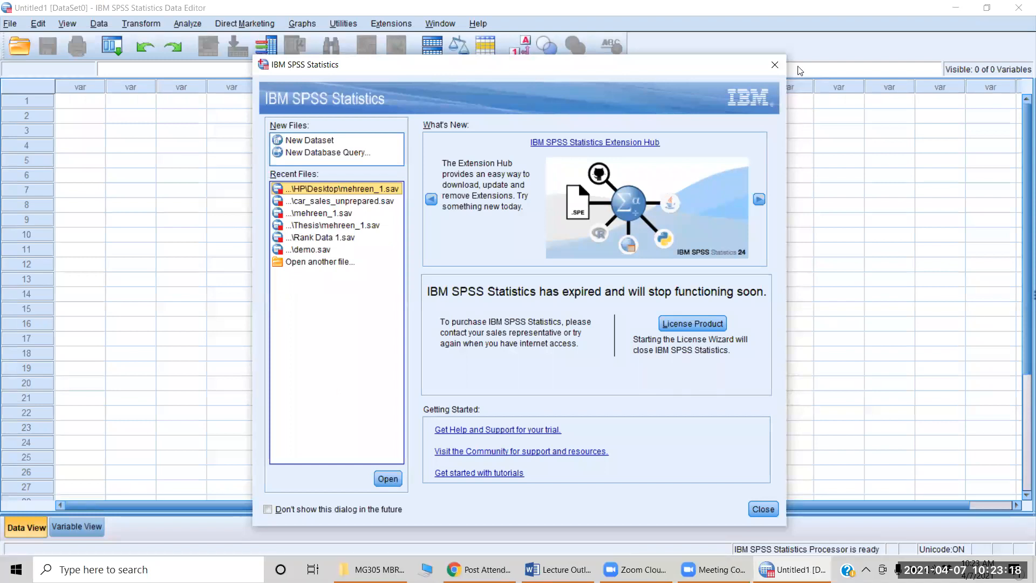
Dismiss the welcome dialog and check the Basics in the SPSS outline in Word before returning to SPSS.
click(775, 64)
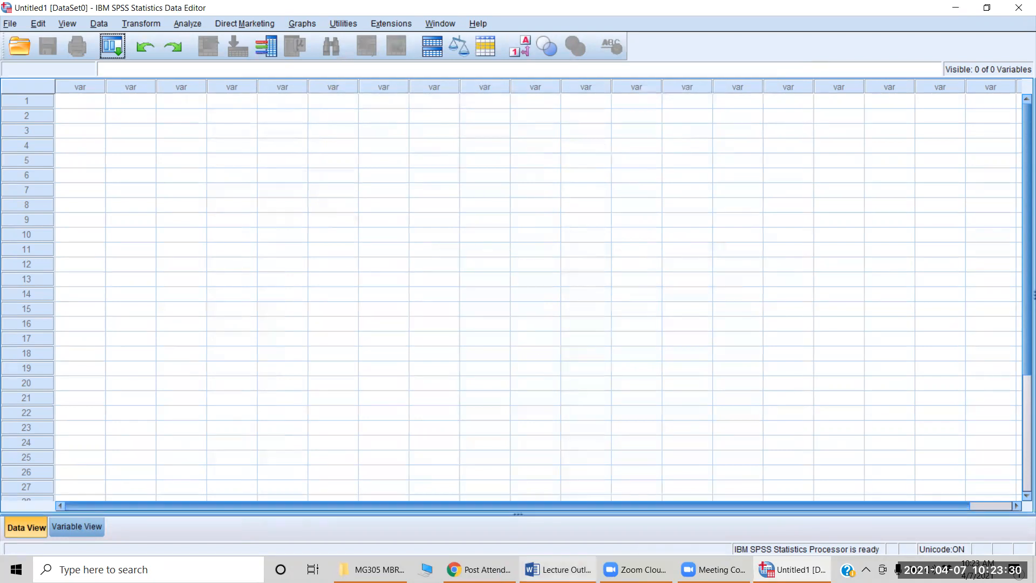
mouse_move(558, 569)
click(558, 512)
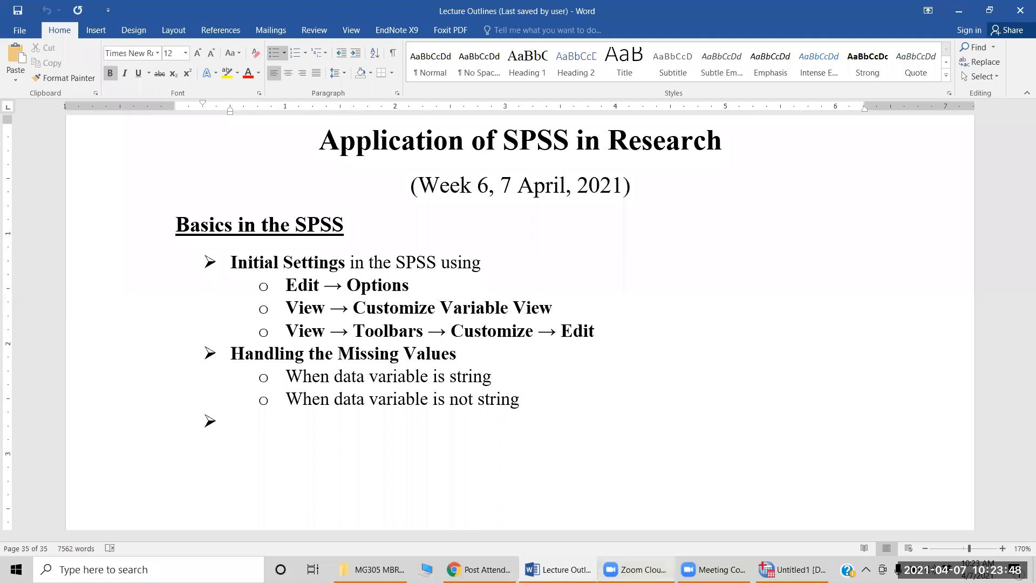
key(alt+Tab)
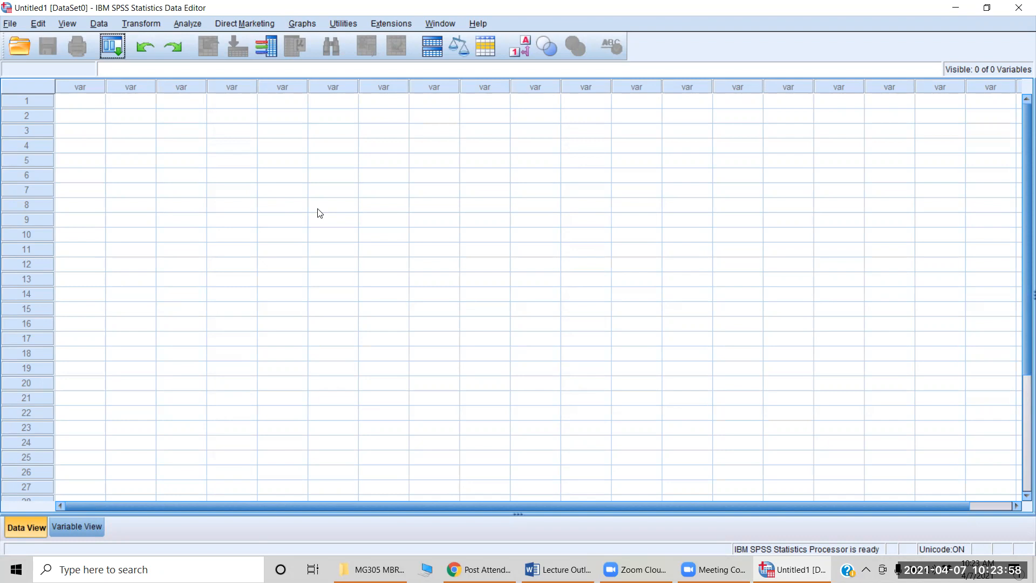
Alternate between Data View and Variable View to compare the two layouts of the empty dataset.
key(ctrl+t)
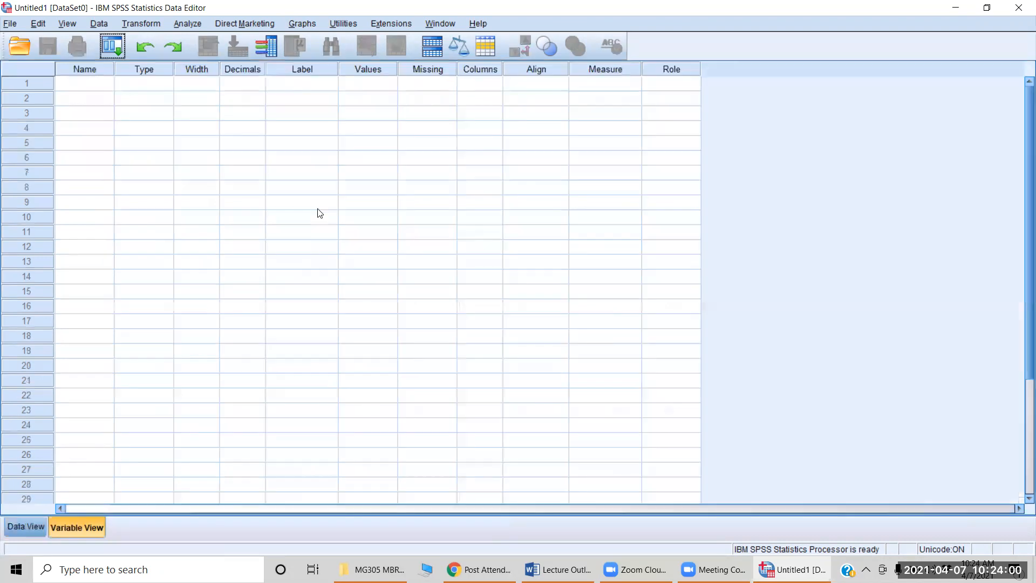
key(ctrl+t)
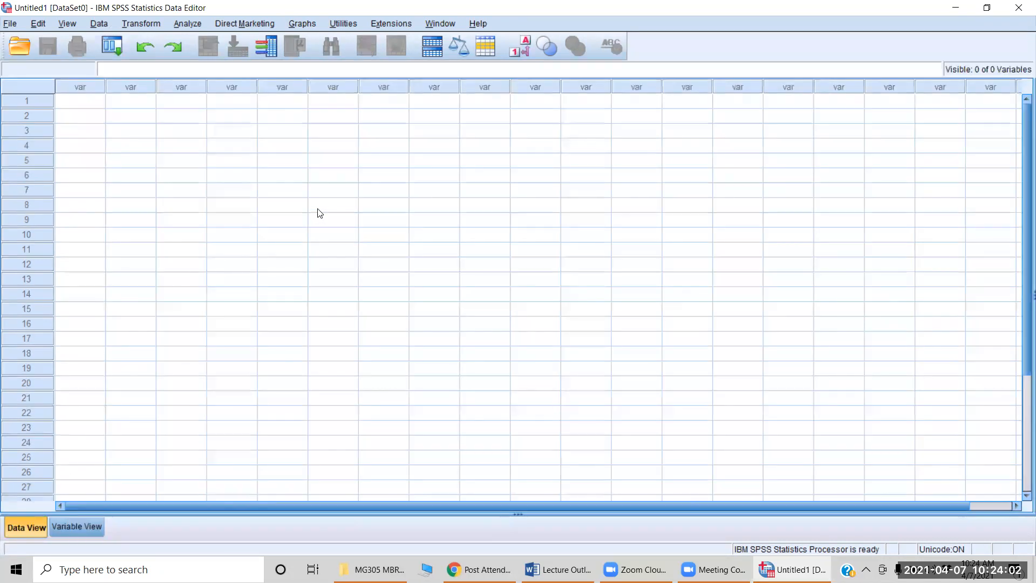
key(ctrl+t)
key(ctrl+t)
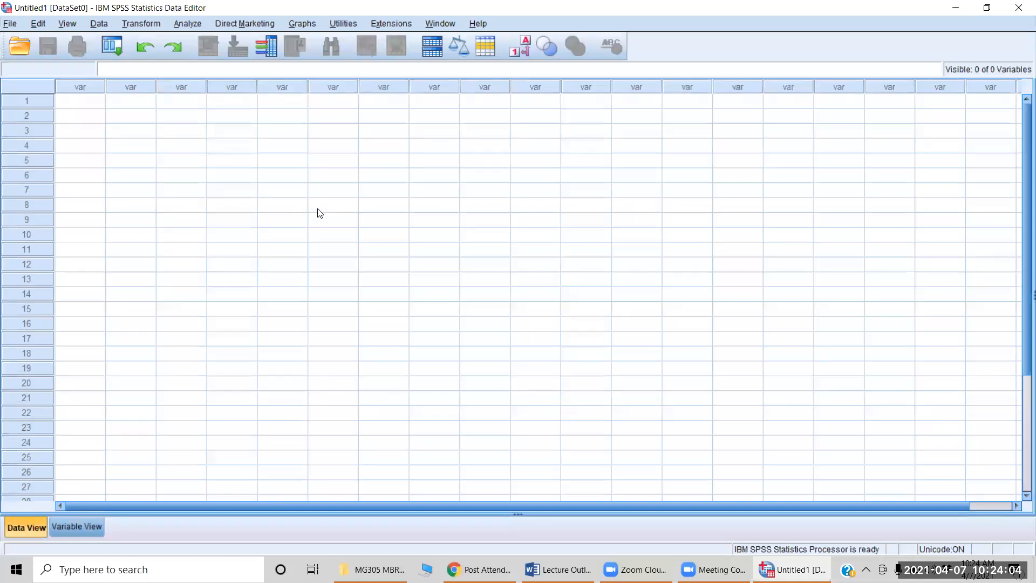
key(ctrl+t)
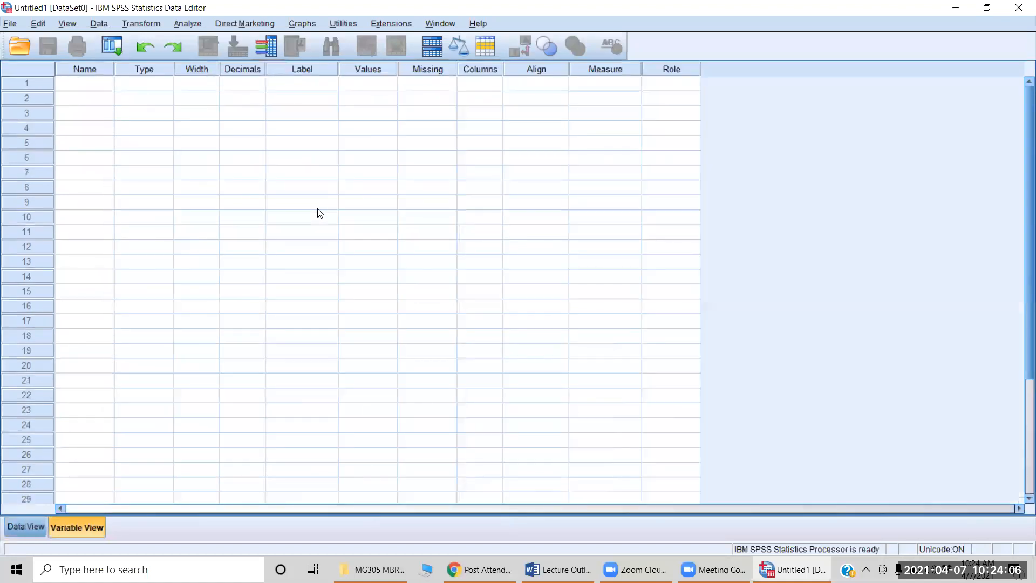
key(ctrl+t)
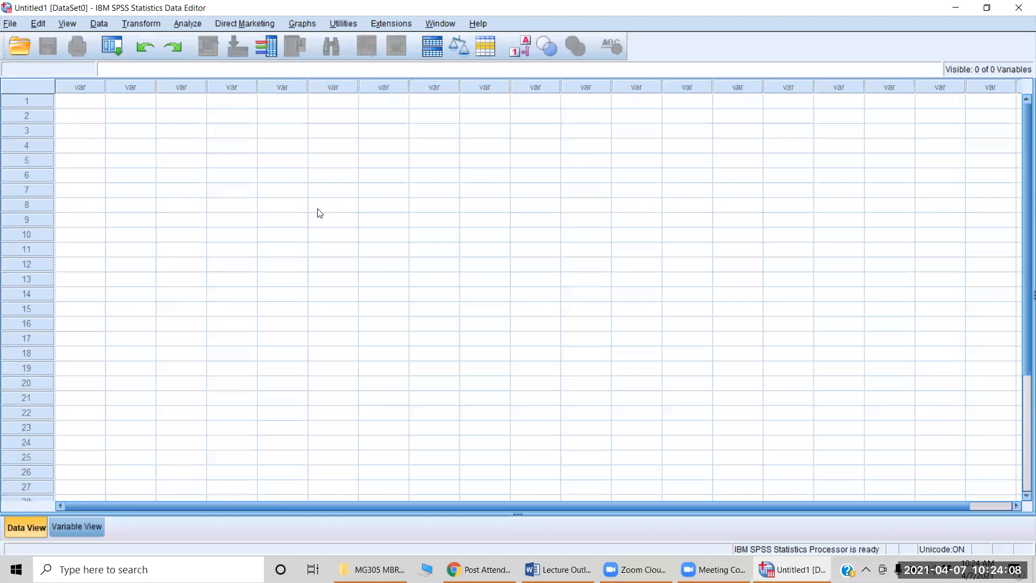
Add a variable named abc in the first row of Variable View.
key(ctrl+t)
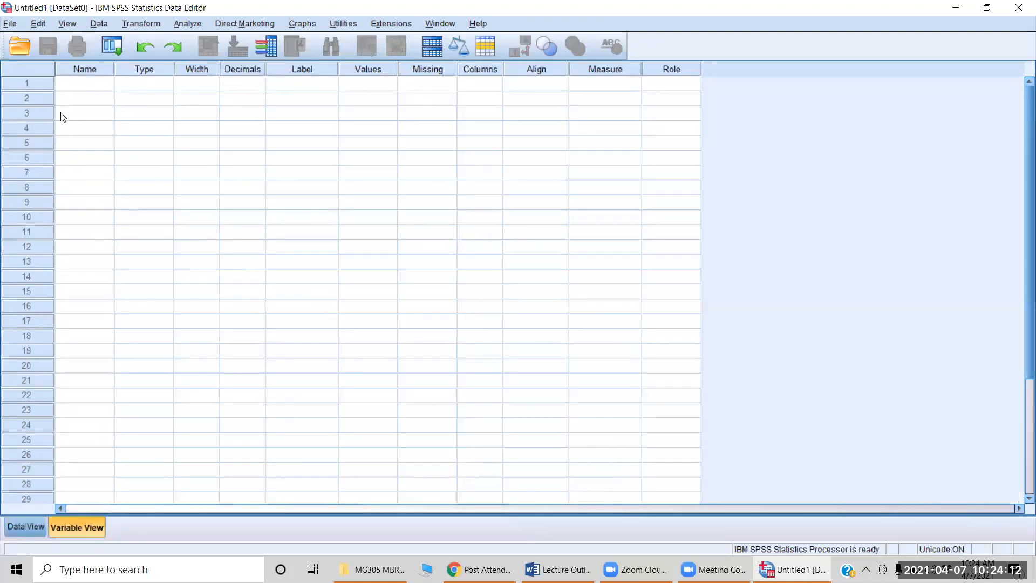
click(93, 89)
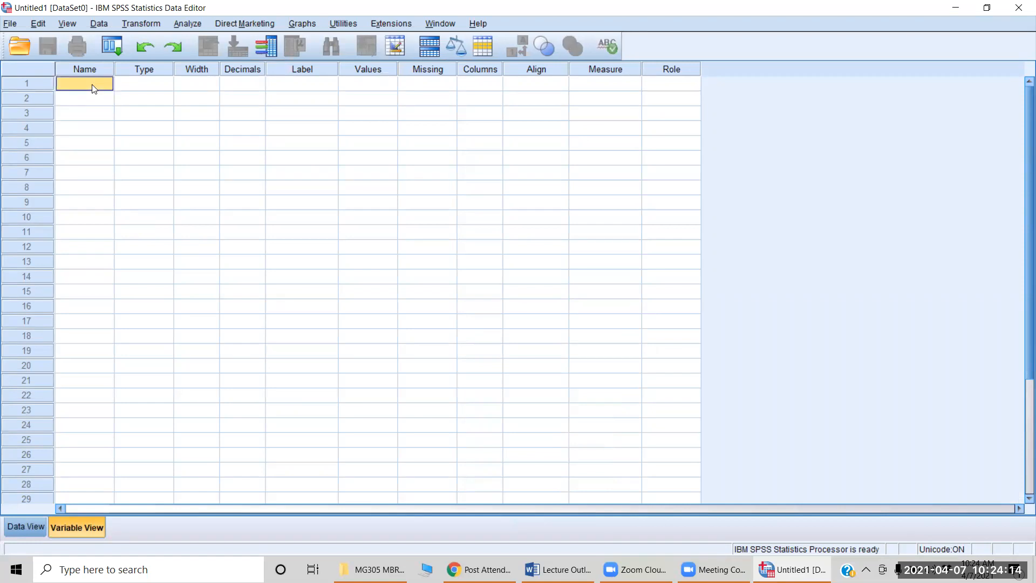
text(abc)
key(Tab)
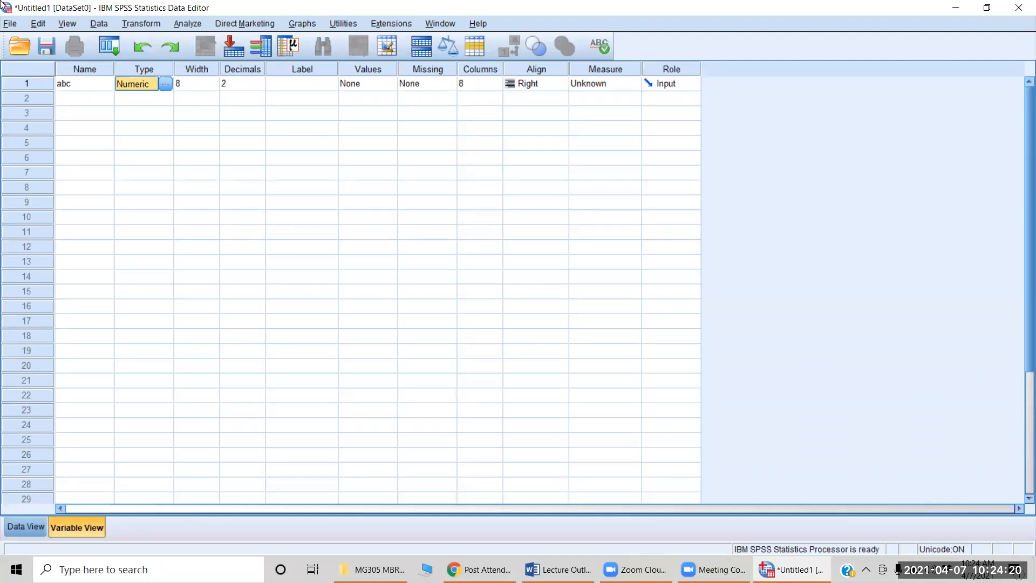
Review the variable type options, width and decimals settings of the abc variable.
click(166, 83)
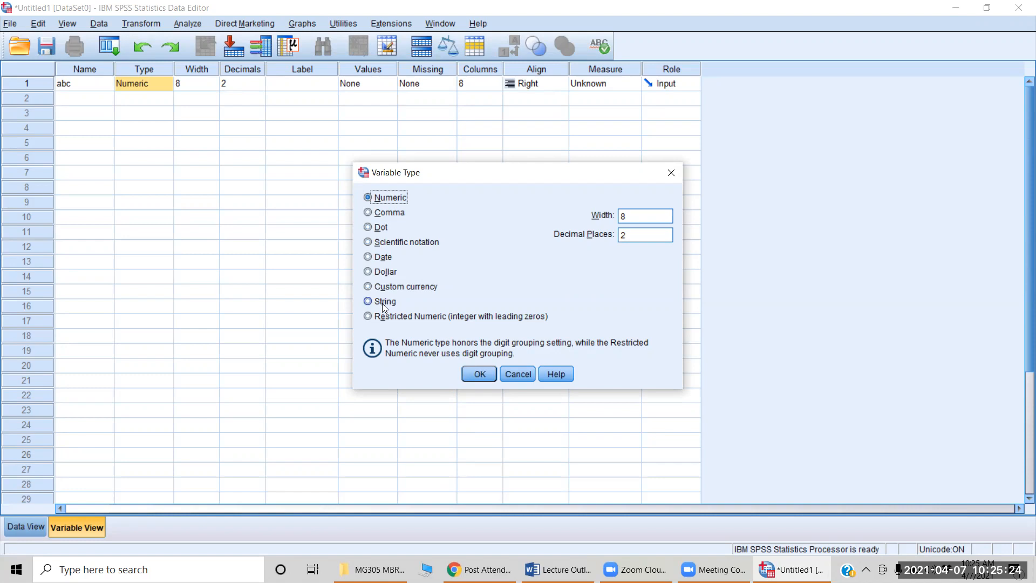
key(Escape)
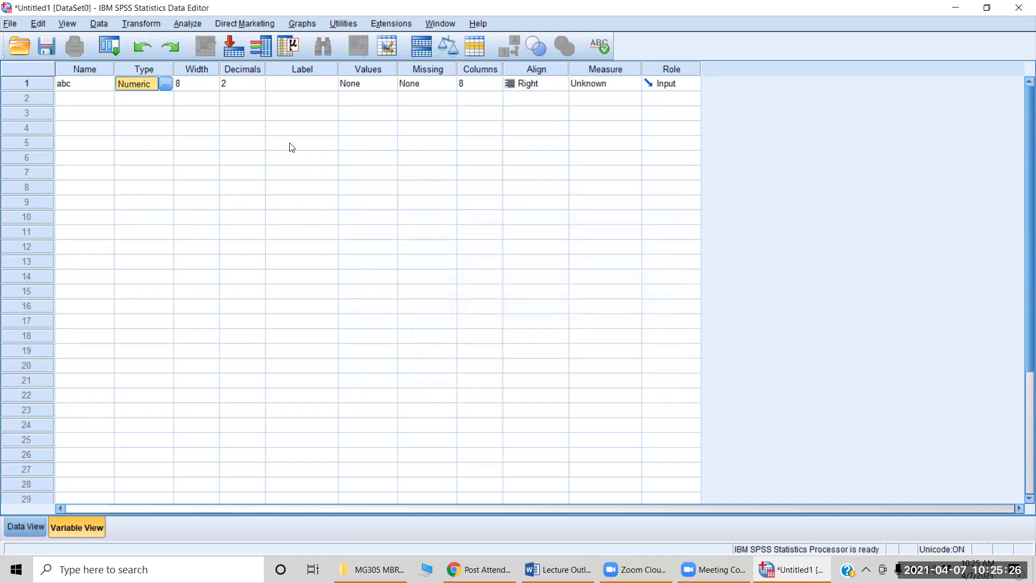
click(205, 85)
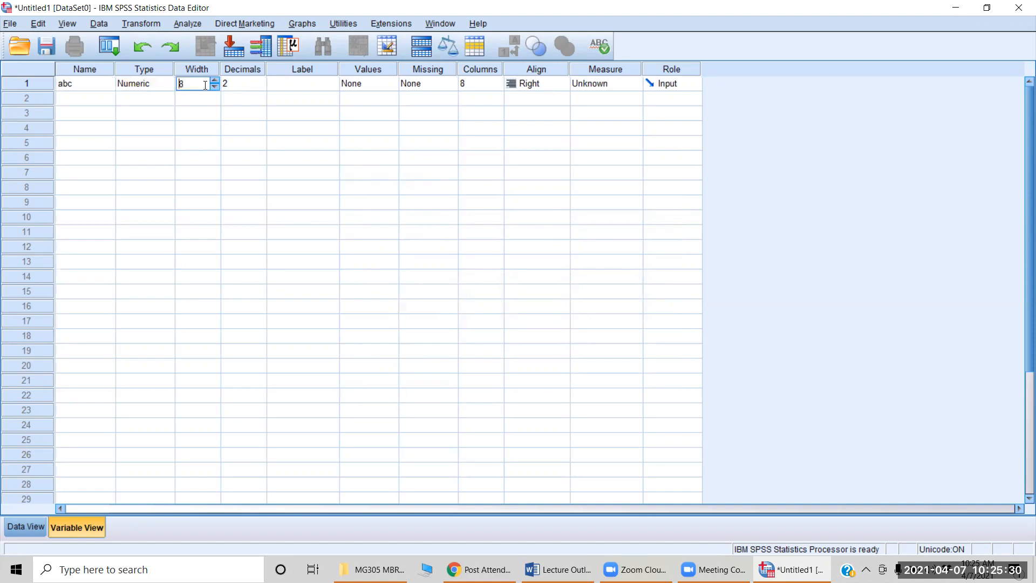
click(252, 86)
Give the abc variable the label "Manufacturer of vehicles".
click(307, 87)
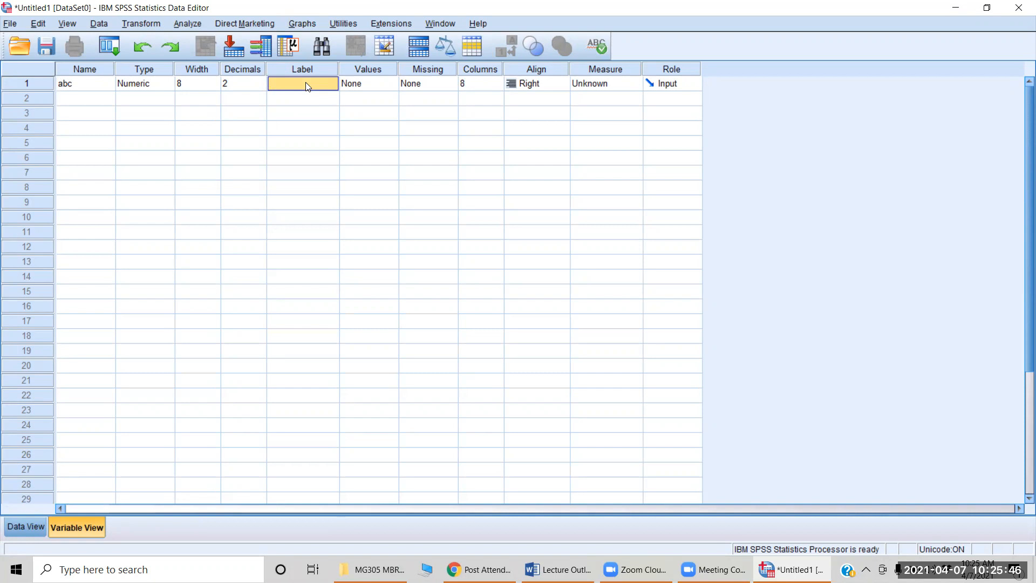
text(Manufacturerf vehicles)
key(Tab)
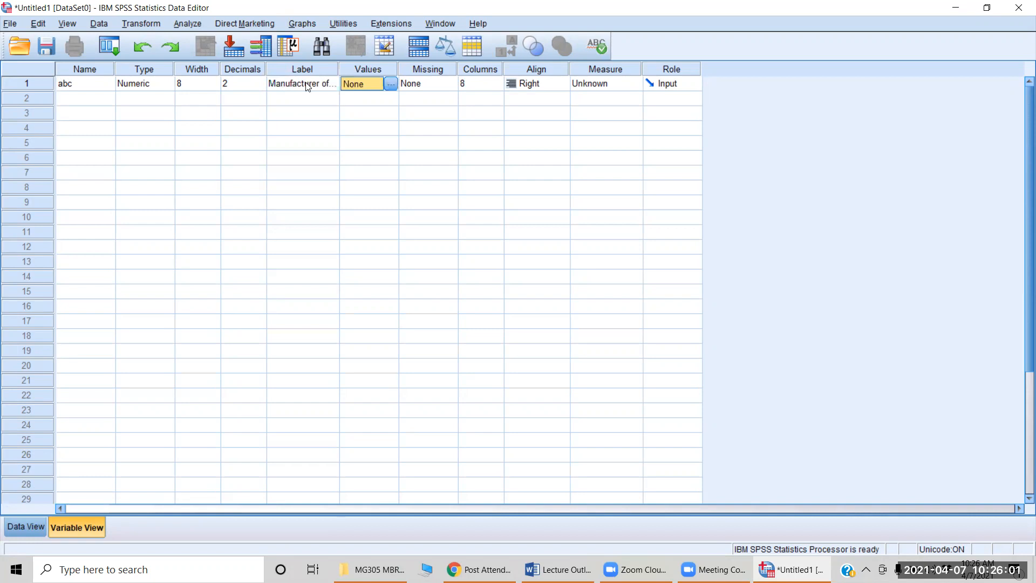
Try defining value labels for abc, with 1 as Toyota and 2 as Lexus, and cancel the dialog.
click(390, 85)
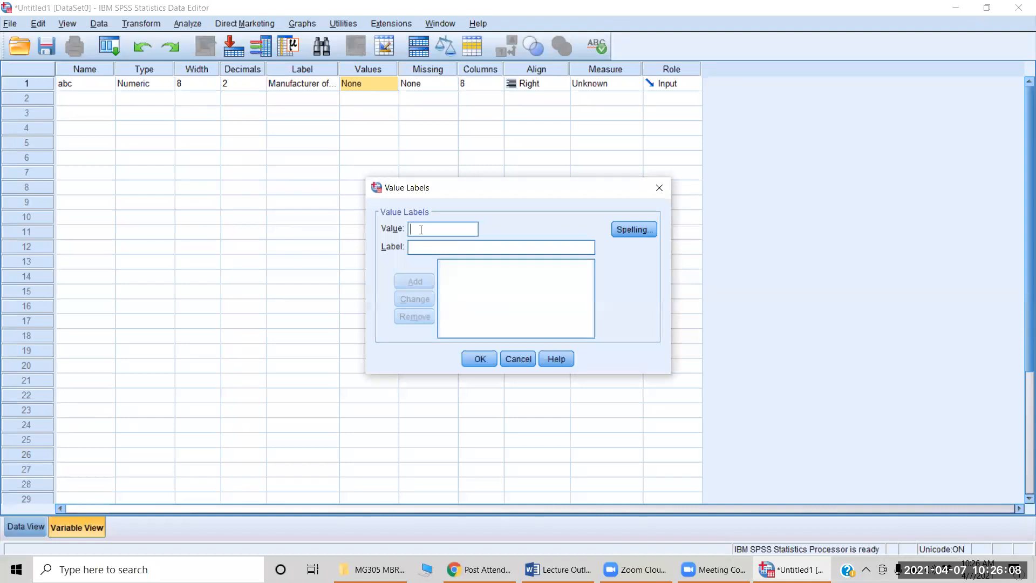
text(1)
key(Tab)
text(Toyota)
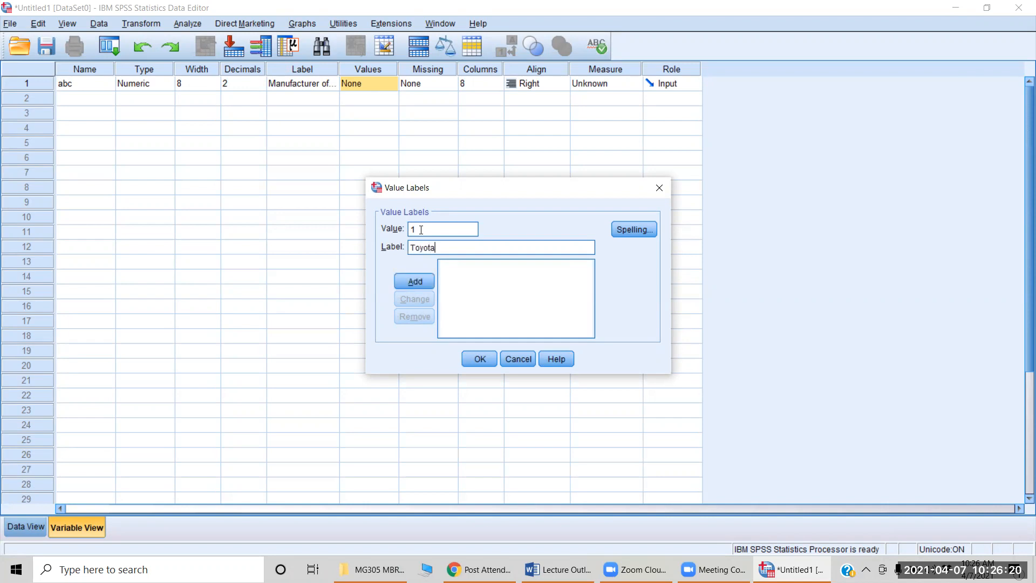
click(416, 281)
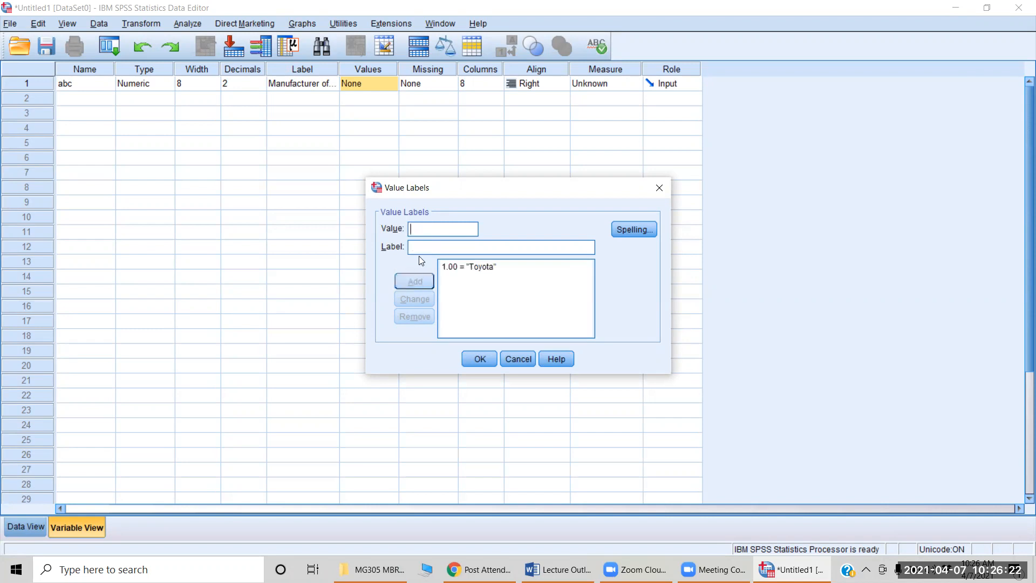
text(2)
text(Lexu)
text(s)
click(419, 282)
key(Escape)
Add a second variable named Gender below abc.
click(96, 104)
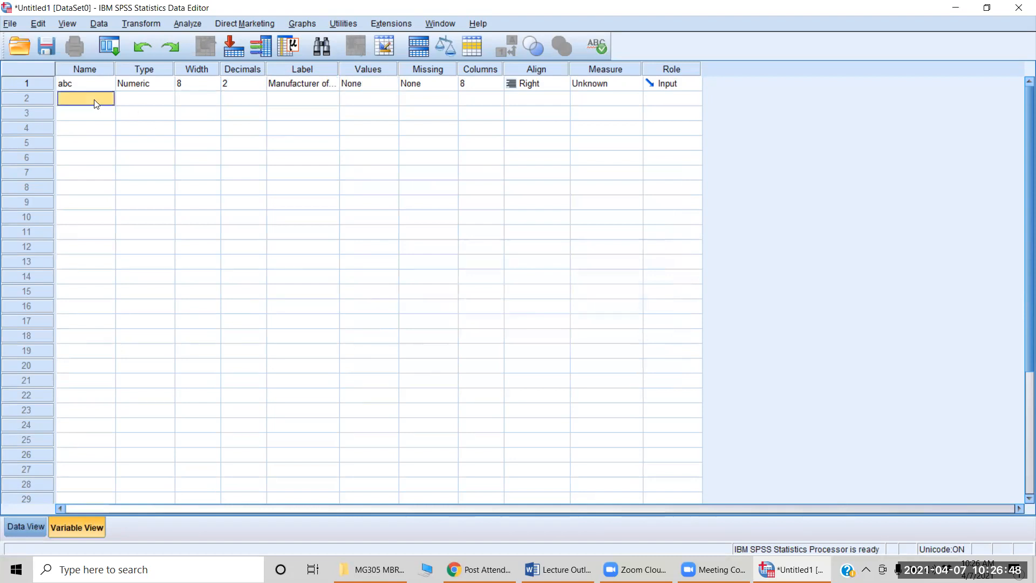
text(G)
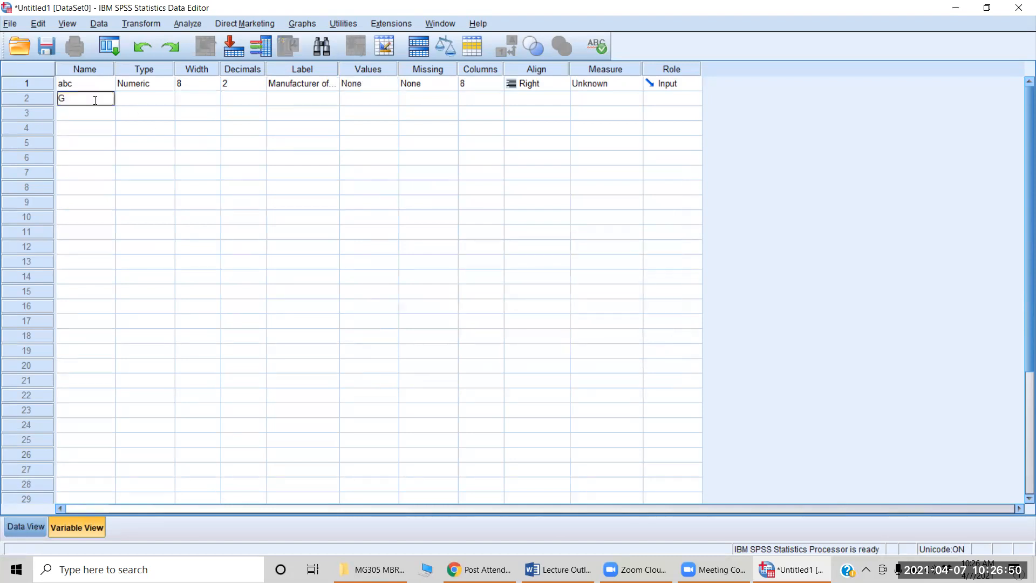
text(ender)
key(Tab)
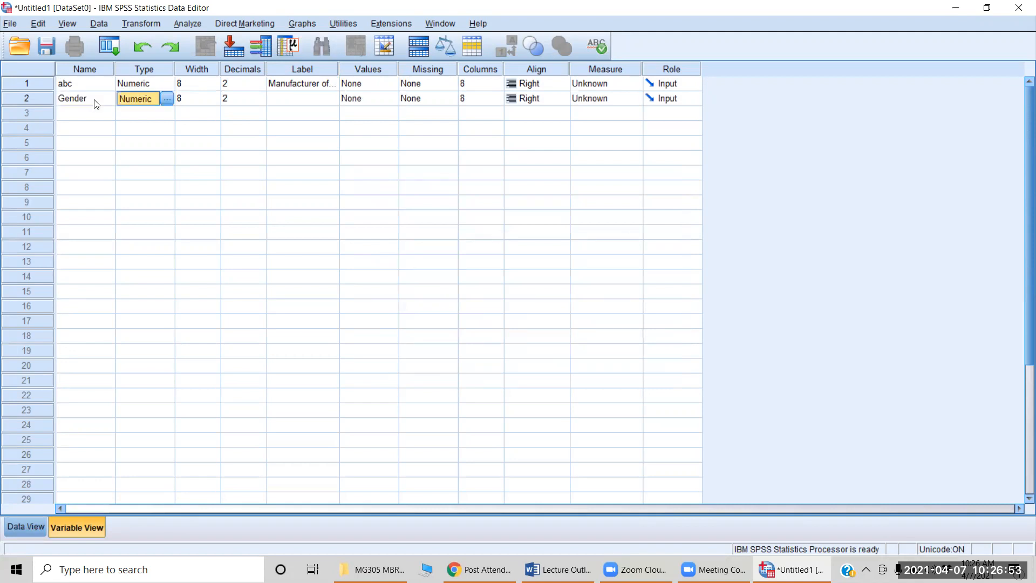
Give the Gender variable the label "Gender of the Respondant".
click(305, 99)
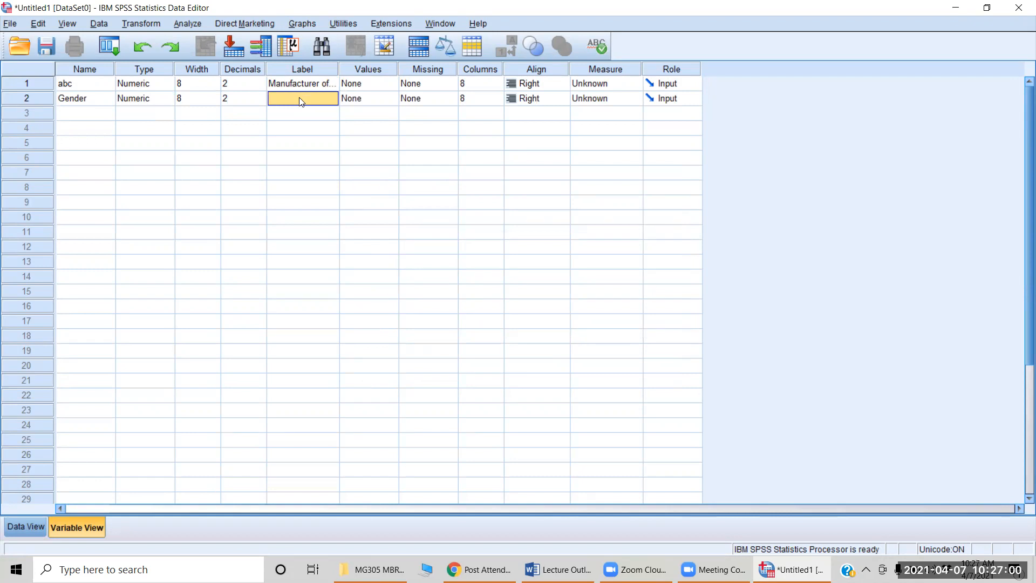
text(Gend)
text(er of the)
text( T)
text(Respond)
text(ant)
Define the value labels of Gender as 1 for Male and 2 for Female.
click(393, 98)
click(390, 99)
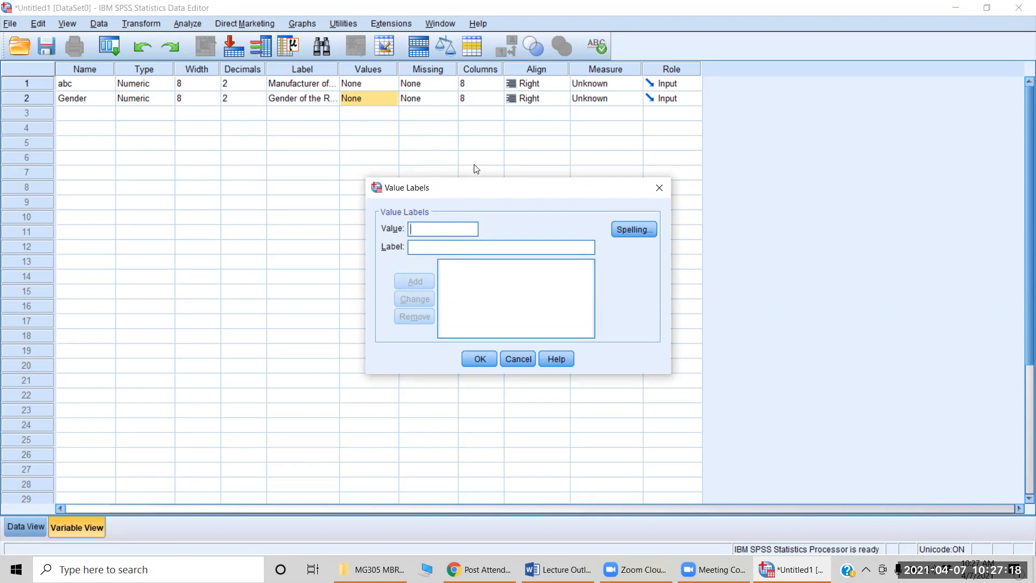
text(1)
text(Male)
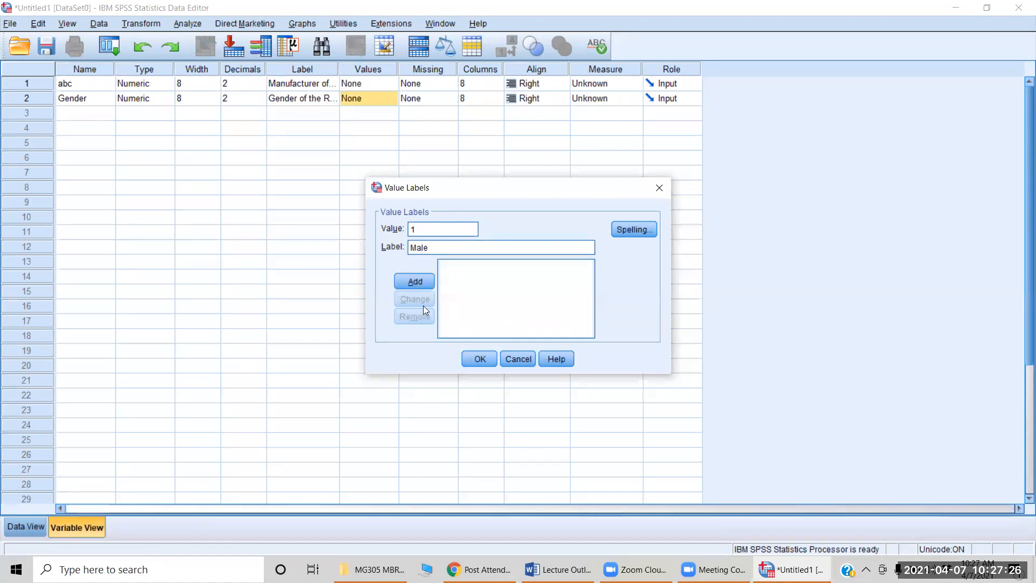
click(424, 281)
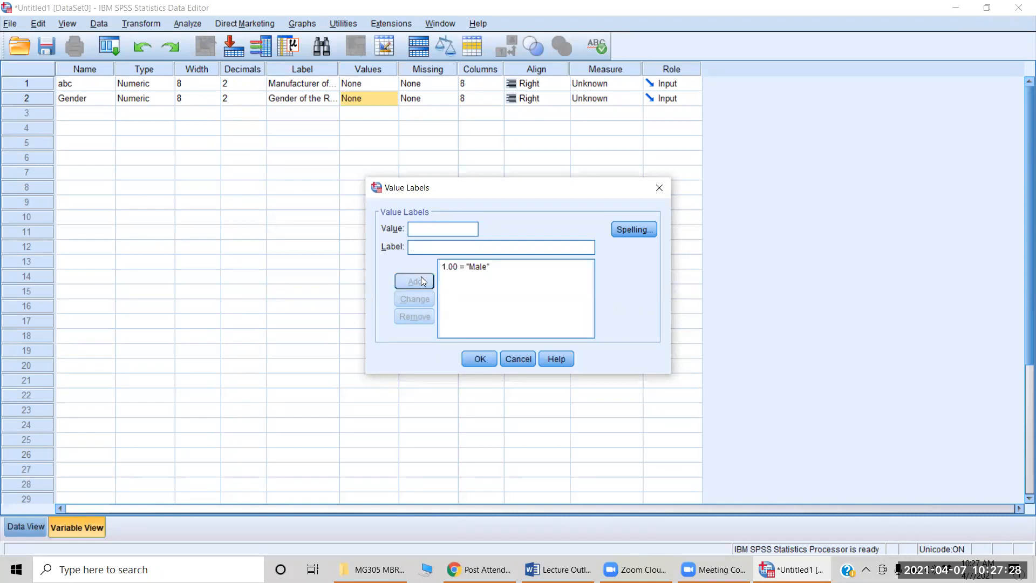
text(2)
text(Female)
click(414, 281)
click(486, 358)
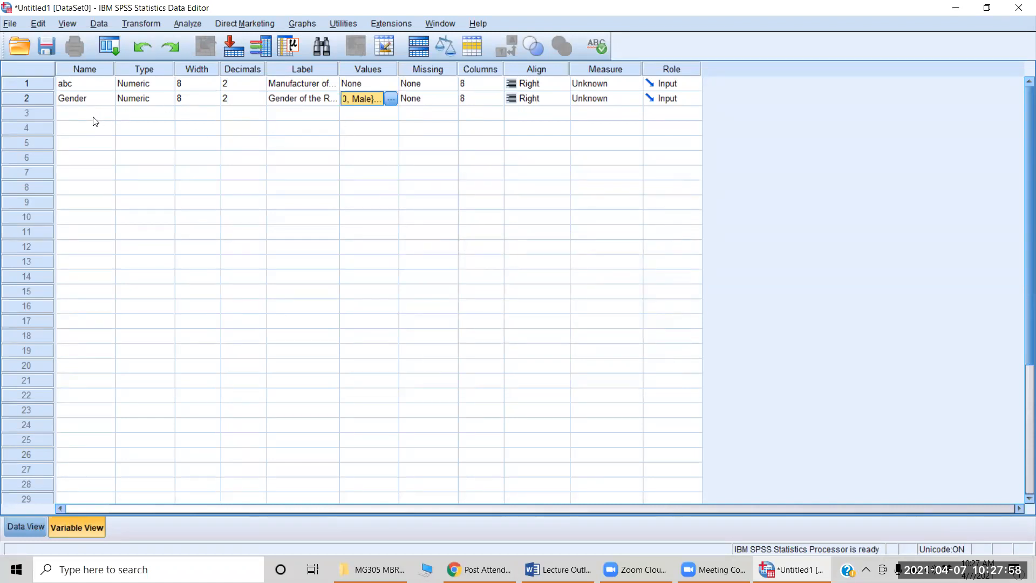
Check the lecture outline in Word and view the abc and Gender columns in SPSS Data View.
key(alt+Tab)
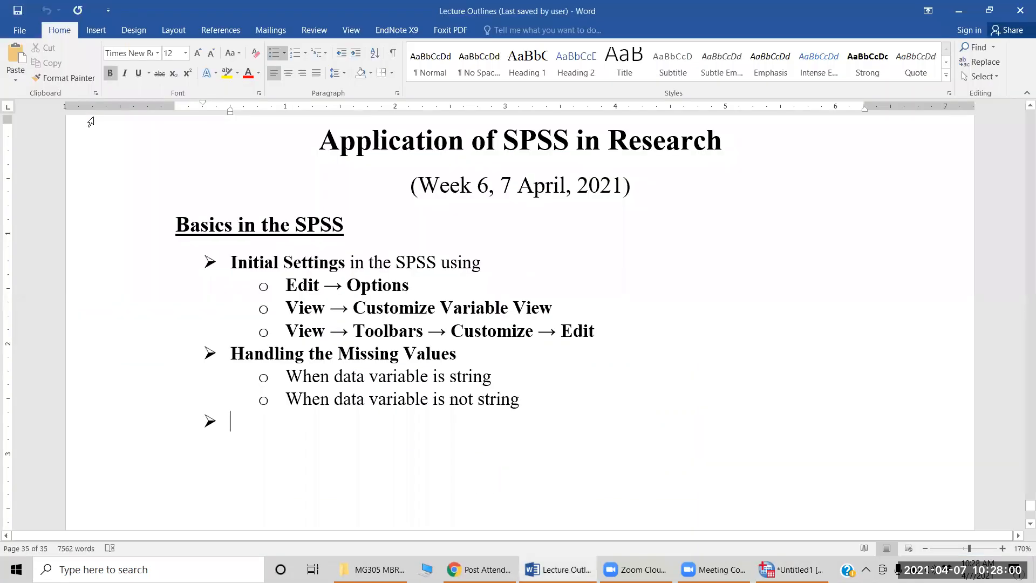
key(alt+Tab)
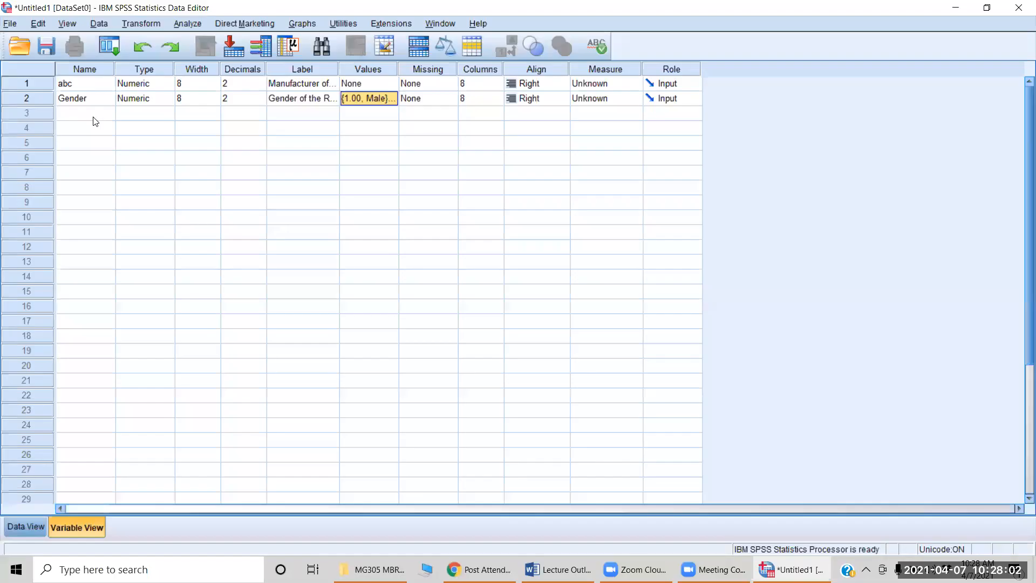
key(ctrl+t)
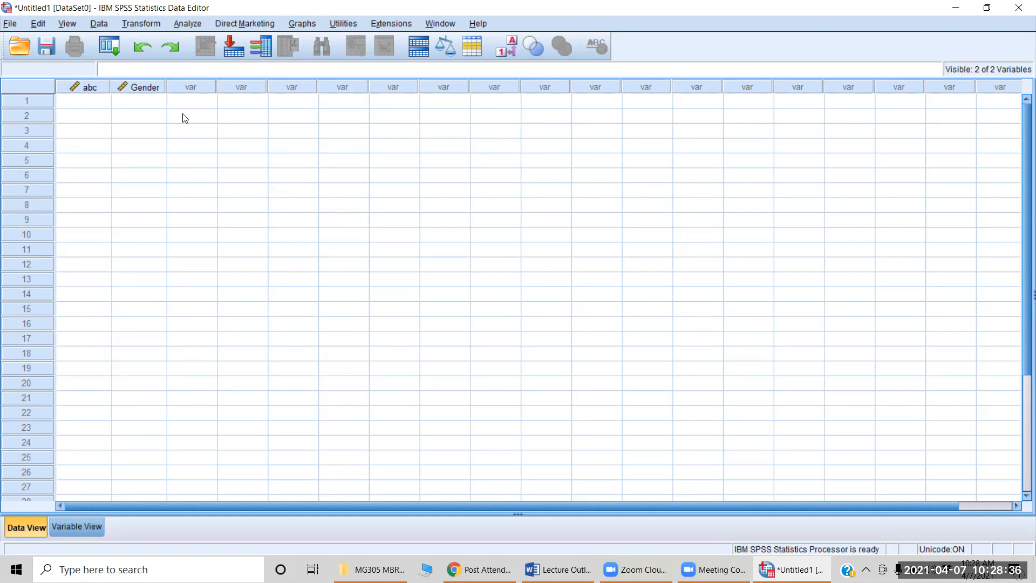
key(alt+Tab)
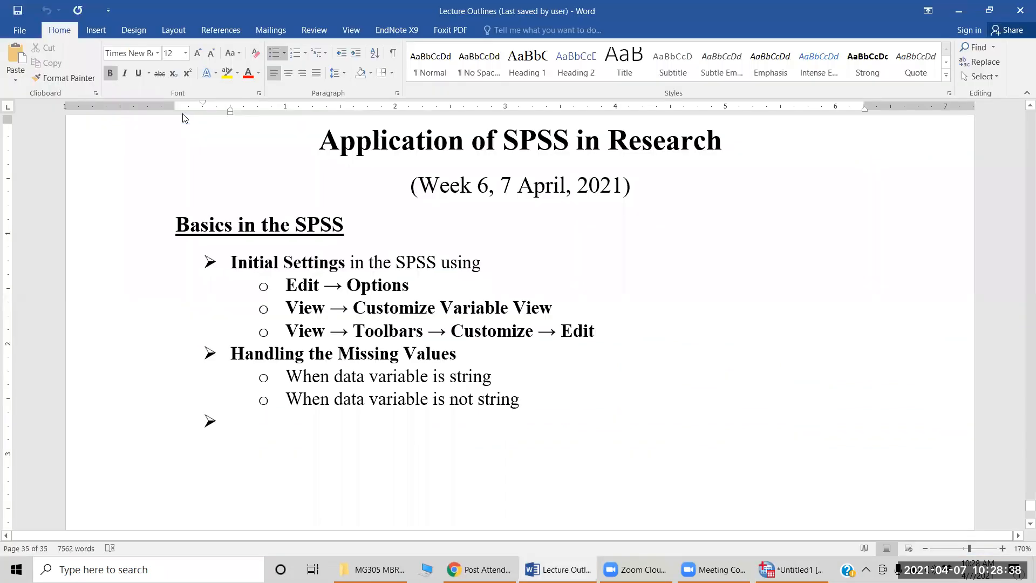
key(alt+Tab)
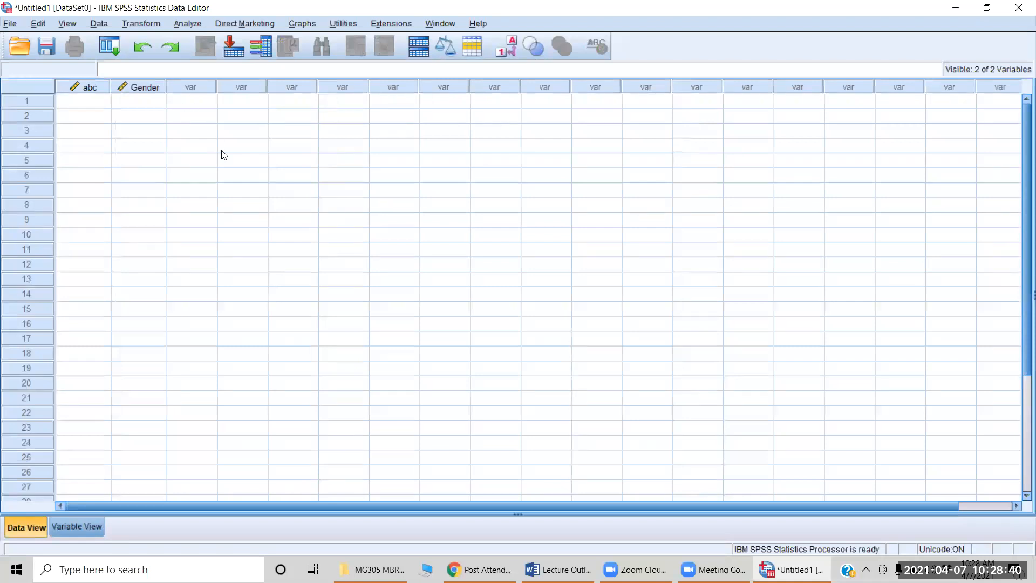
Add a third variable named inc below Gender in Variable View.
key(ctrl+t)
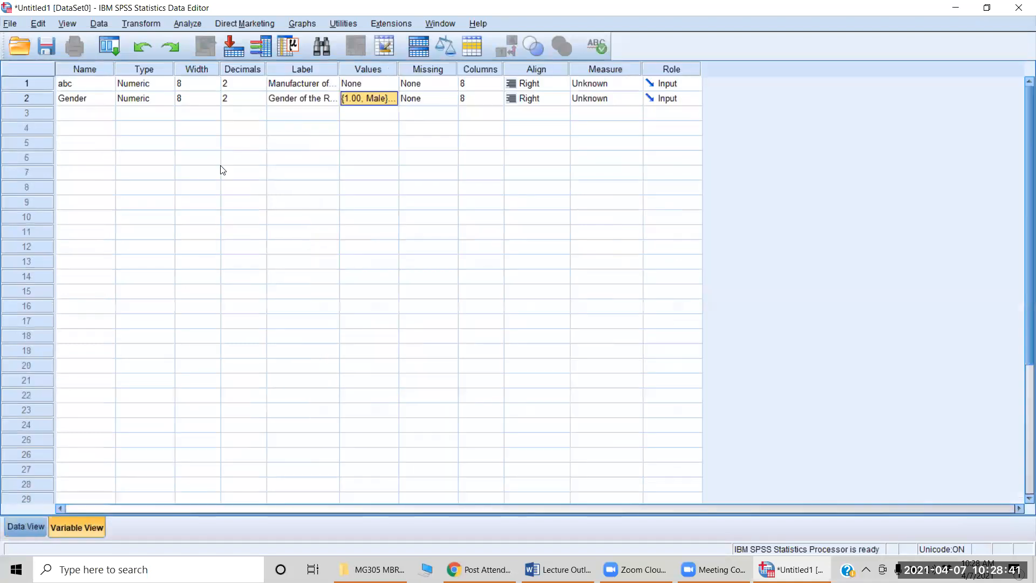
click(78, 116)
text(in)
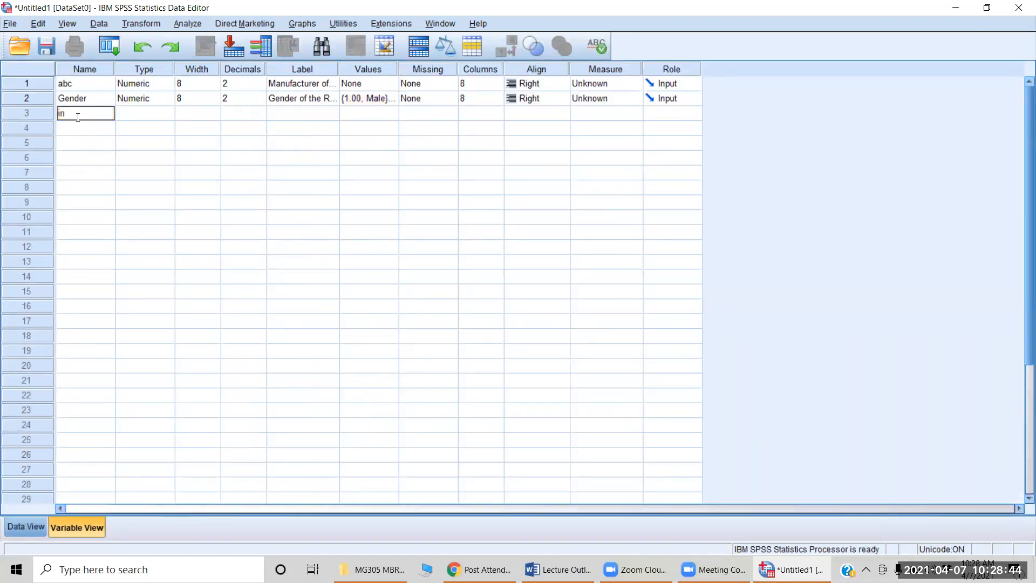
text(c)
key(Tab)
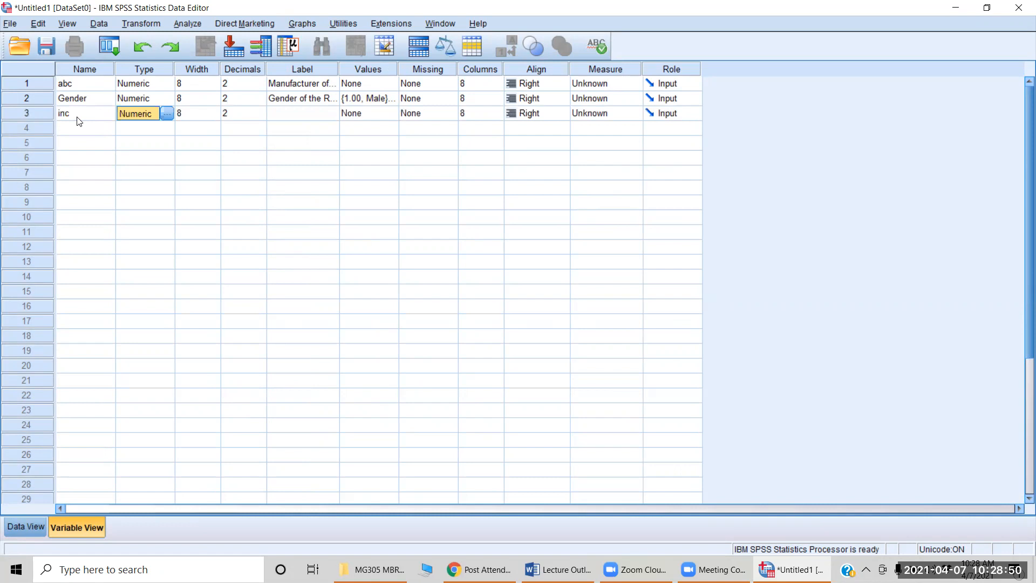
Give the inc variable the label "income of customer".
key(Tab)
key(Tab)
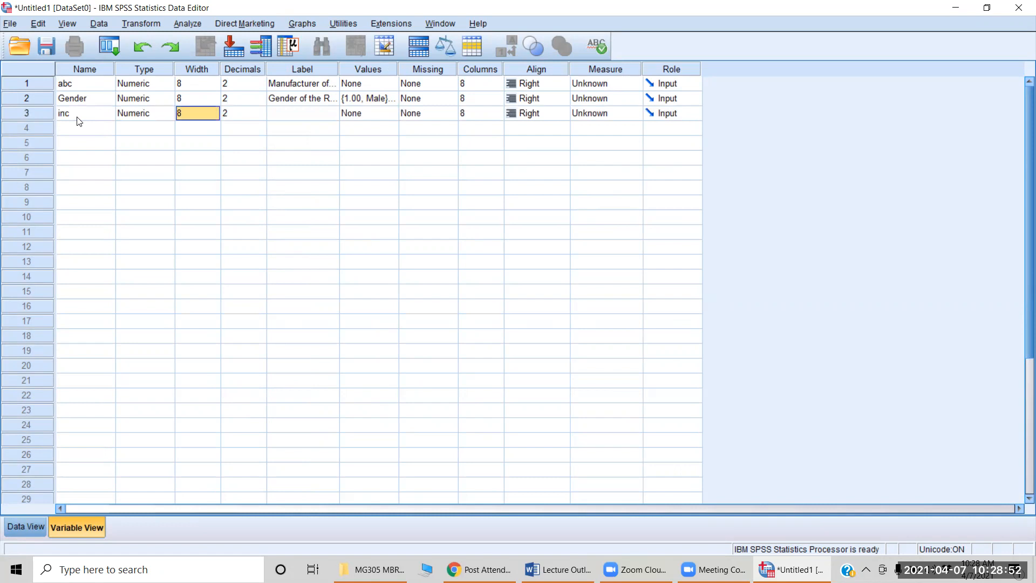
key(Tab)
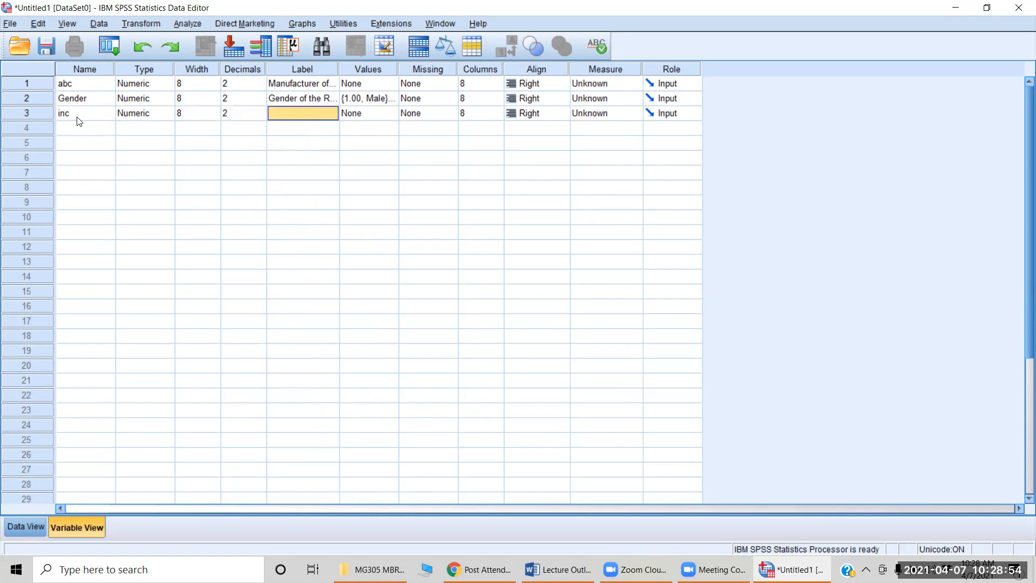
text(income of cus)
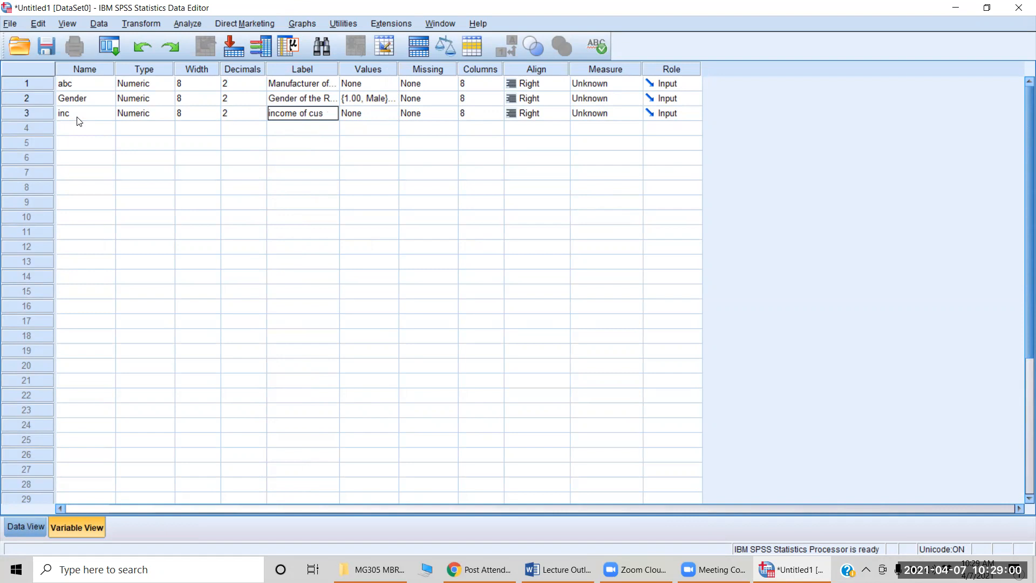
text(omer)
key(Tab)
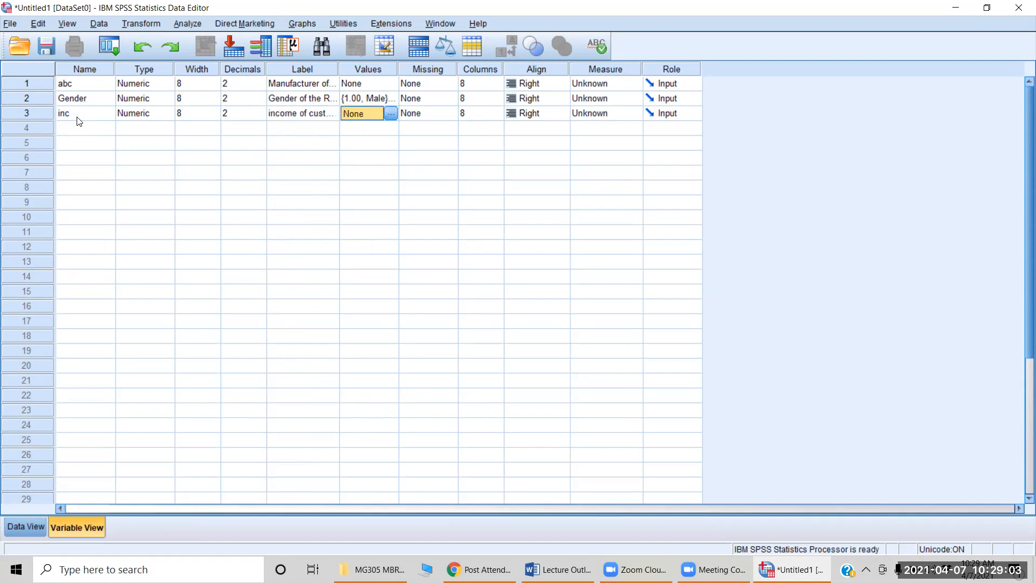
Add the value label "below 20000" for value 1 of the inc variable.
click(390, 114)
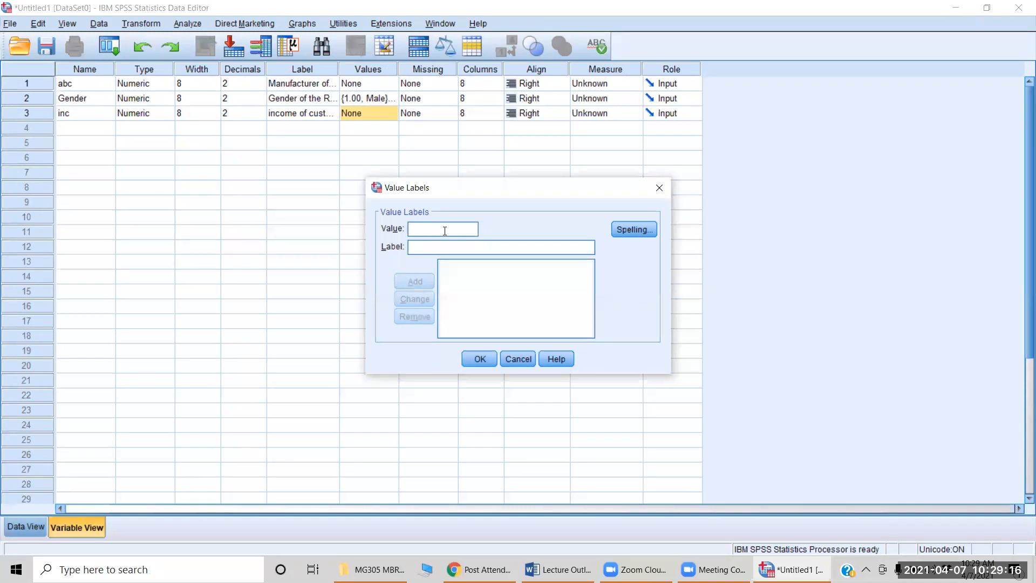
text(1)
click(435, 249)
text(less than)
key(BackSpace)
key(BackSpace)
key(BackSpace)
key(BackSpace)
key(BackSpace)
key(BackSpace)
key(BackSpace)
key(BackSpace)
key(BackSpace)
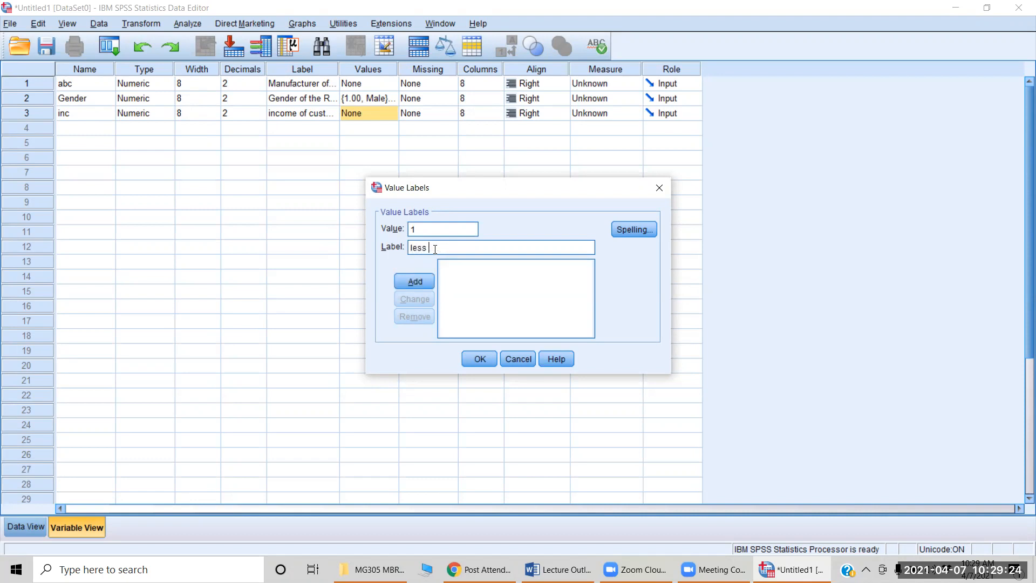
key(BackSpace)
text(below 20000)
click(415, 282)
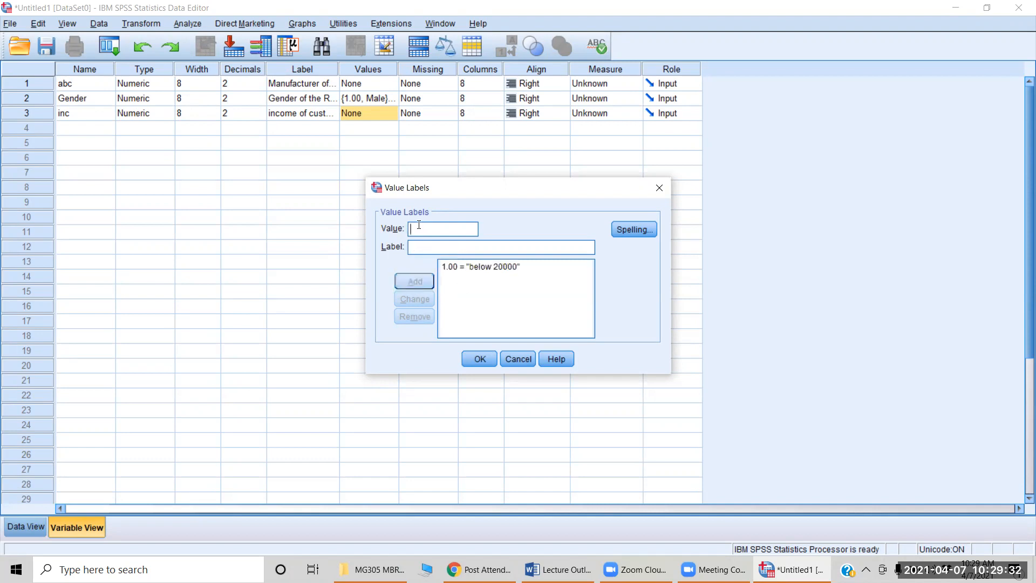
Add the value label "20000 - 25000" for value 2 of inc and confirm the value labels.
text(2)
text(20)
text(000)
text( - )
text(2)
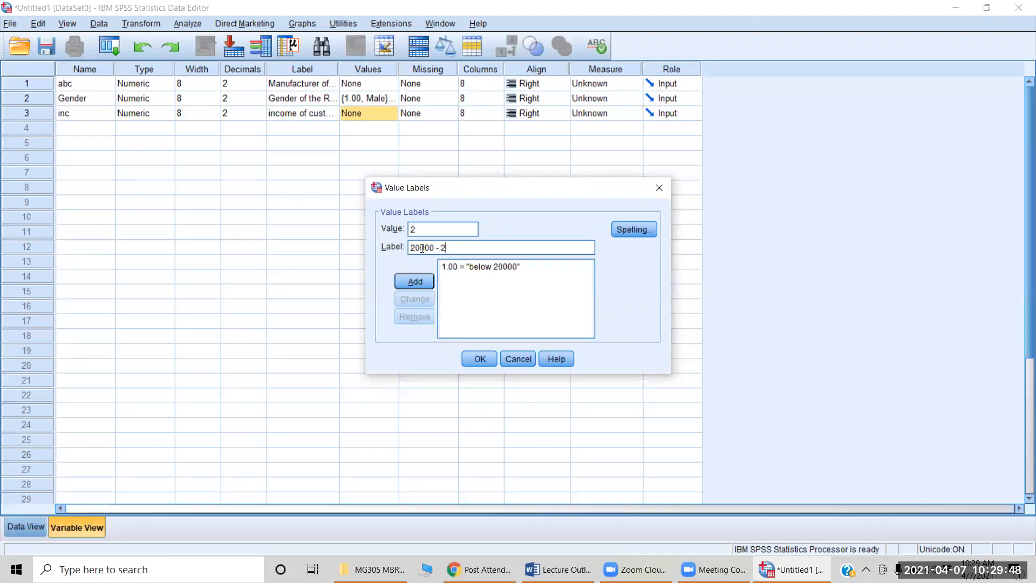
text(5000)
click(408, 281)
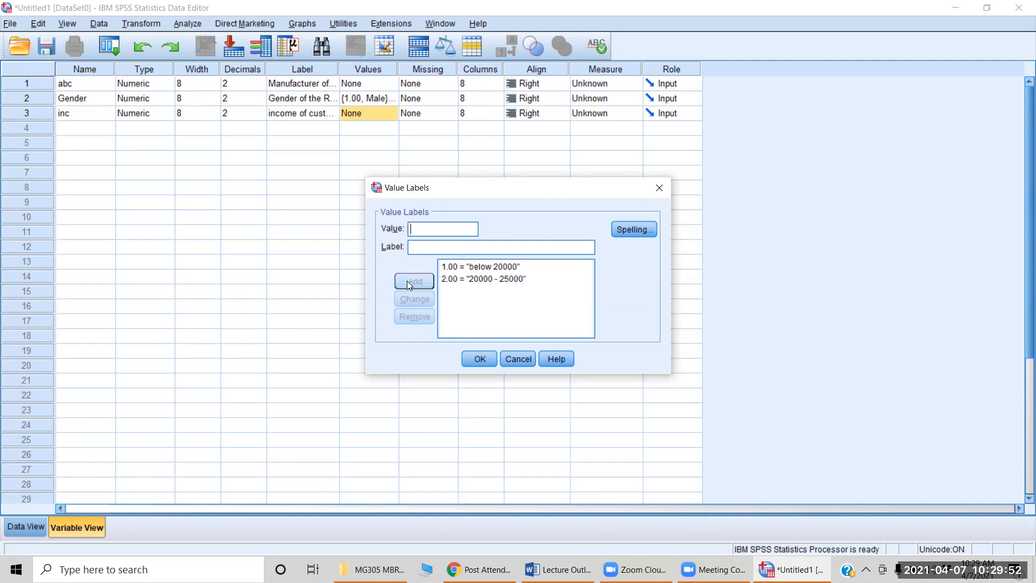
click(480, 359)
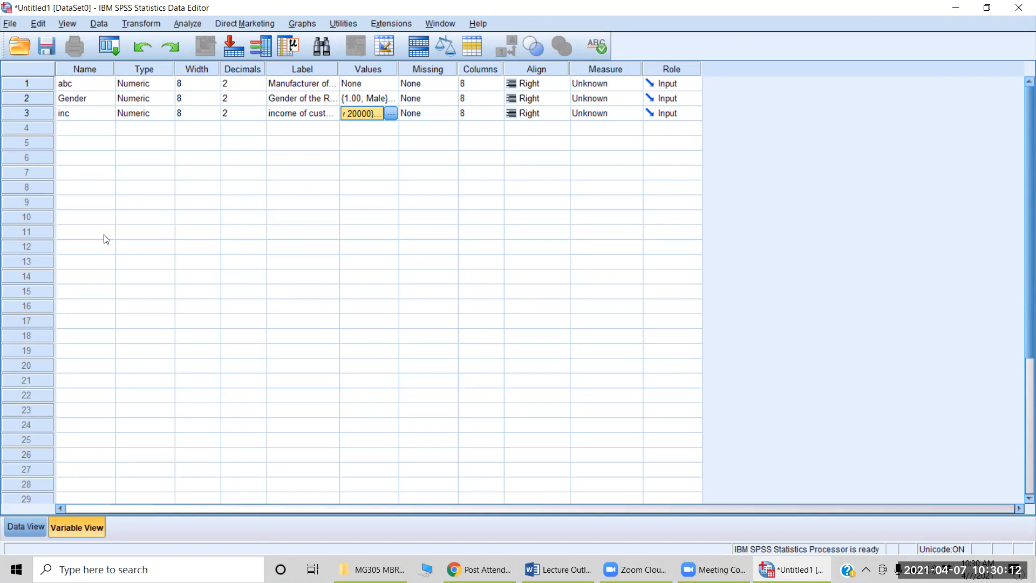
Enter the first case in Data View with Gender 2, inc 2 and abc 1.
key(Down)
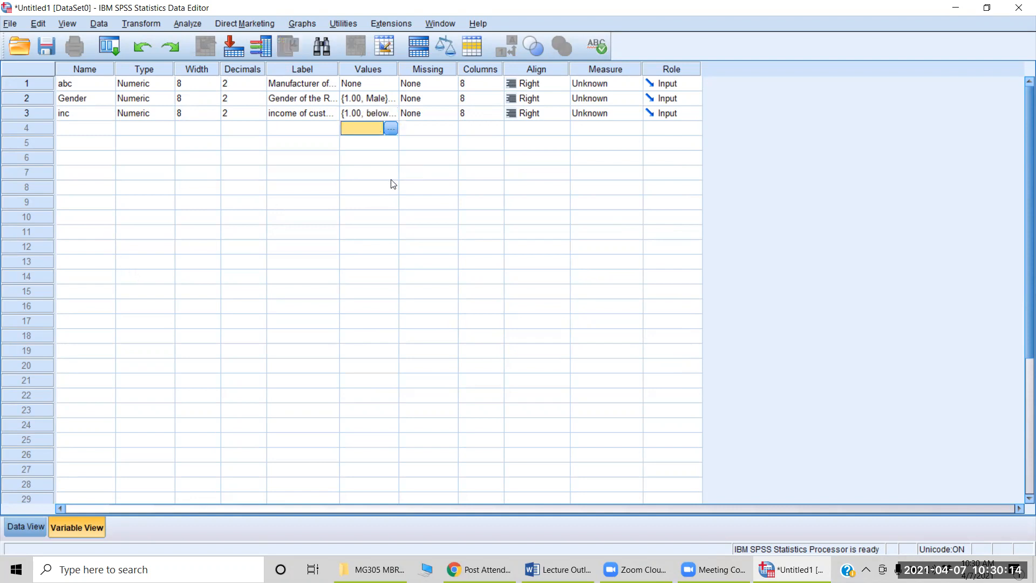
key(ctrl+t)
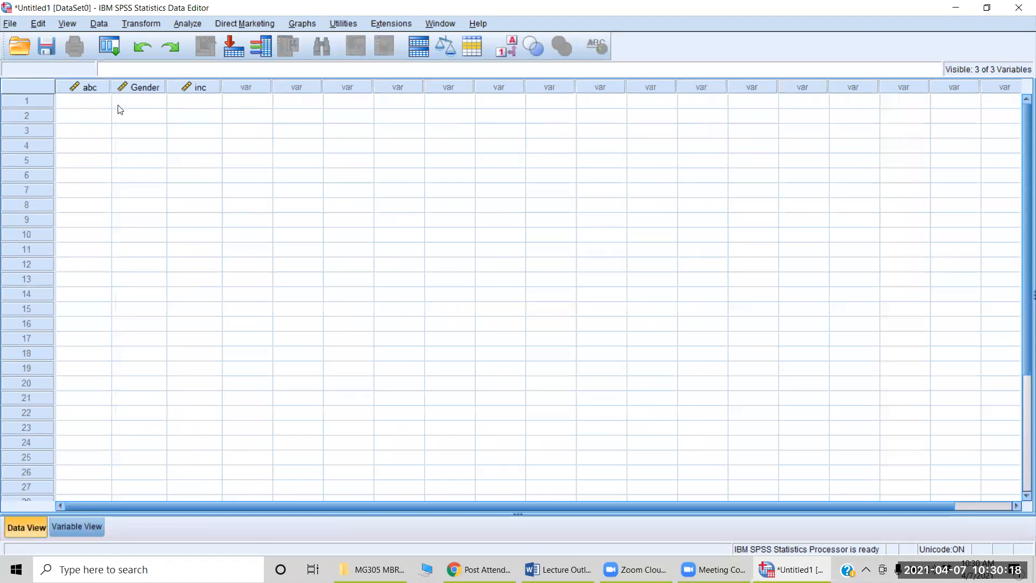
click(75, 103)
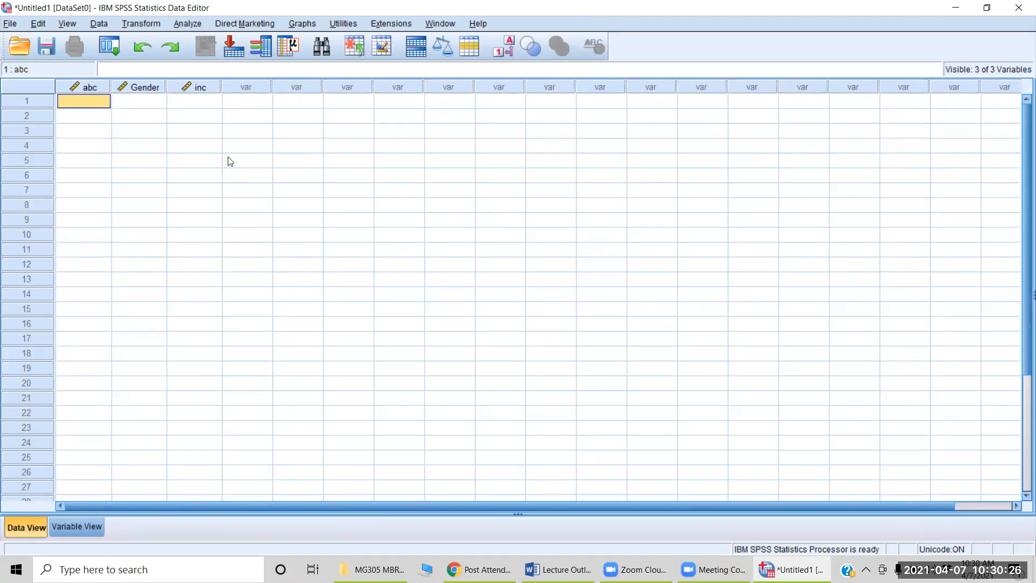
key(Tab)
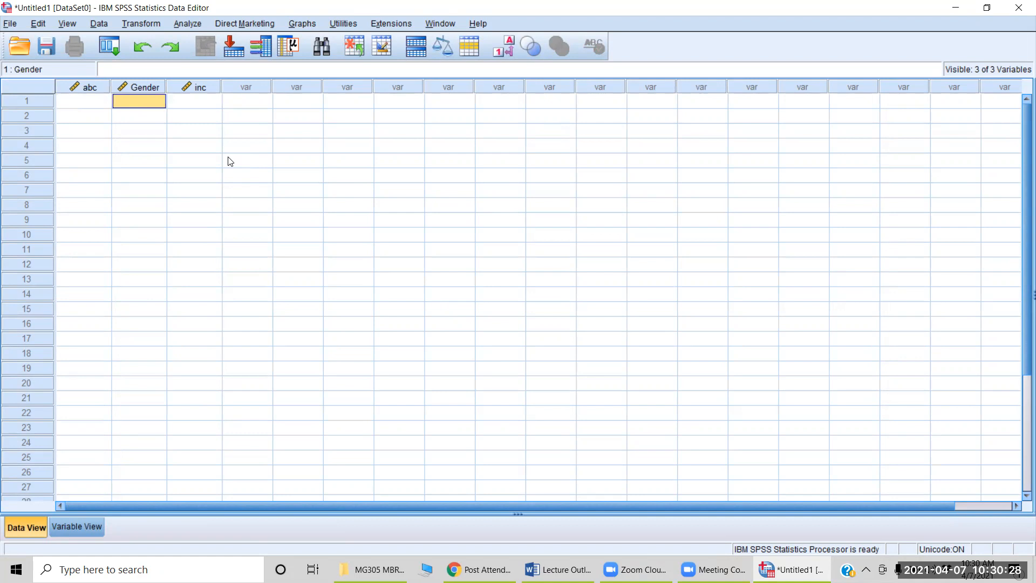
text(2)
key(Tab)
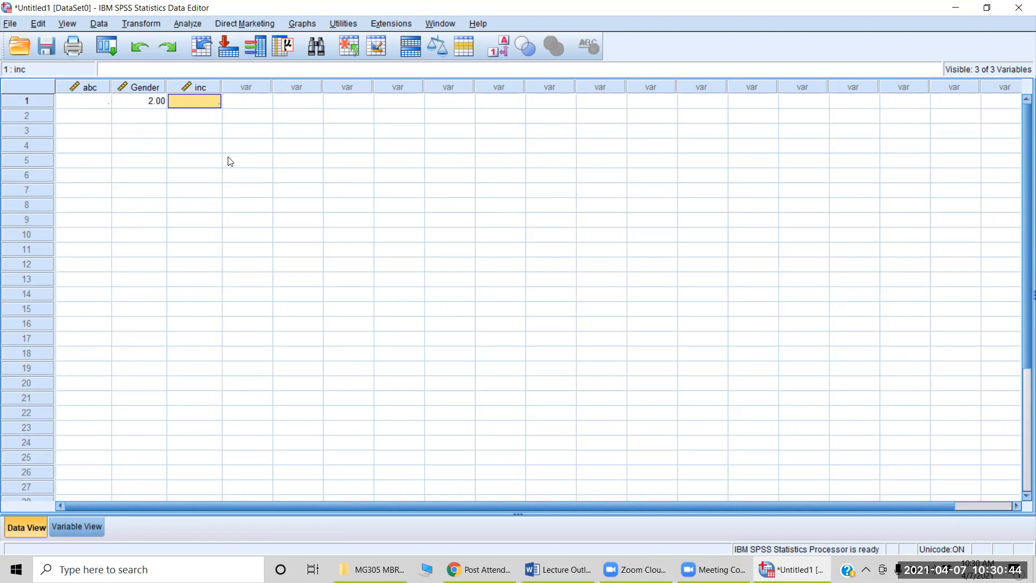
text(2)
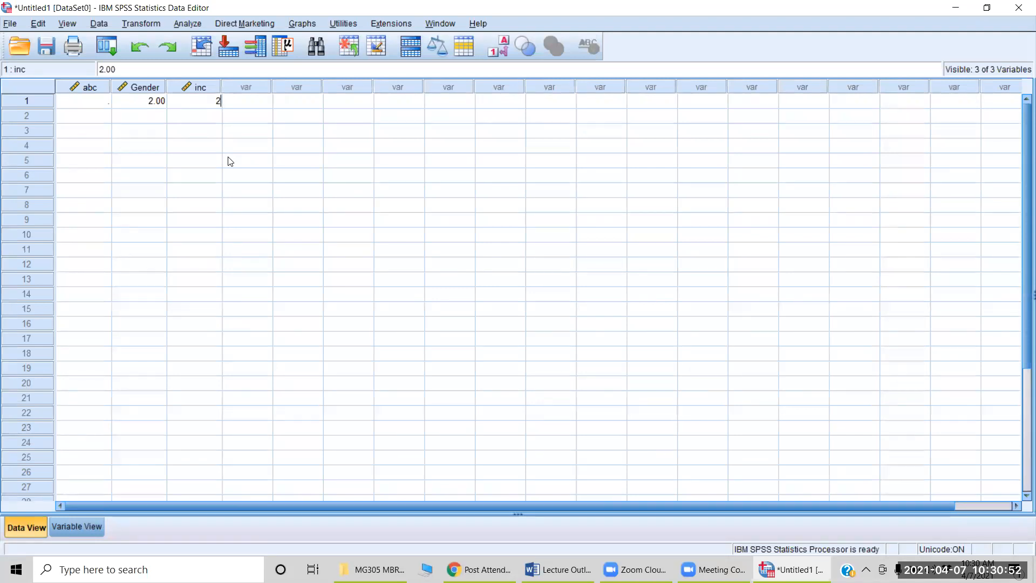
click(94, 106)
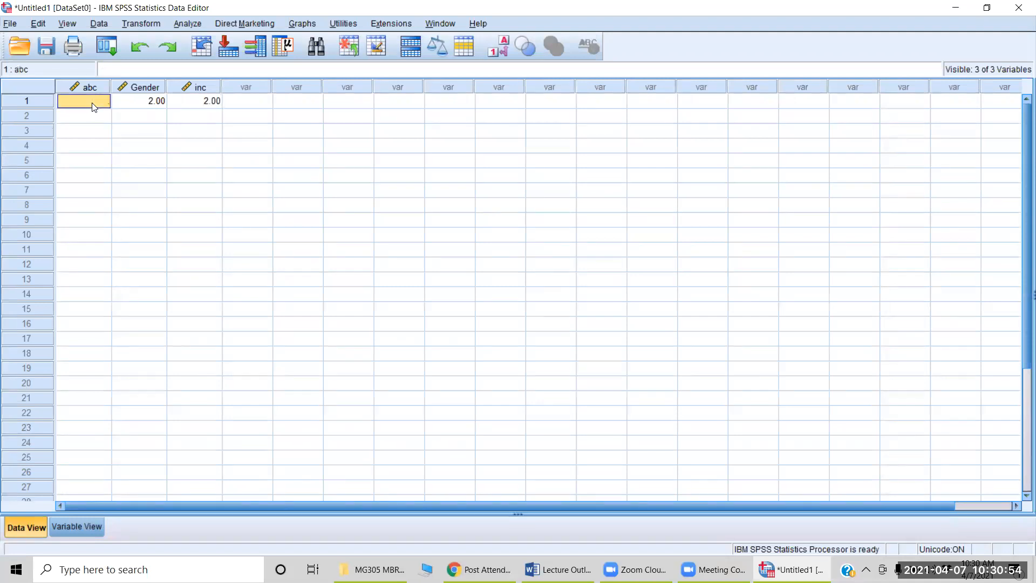
text(1)
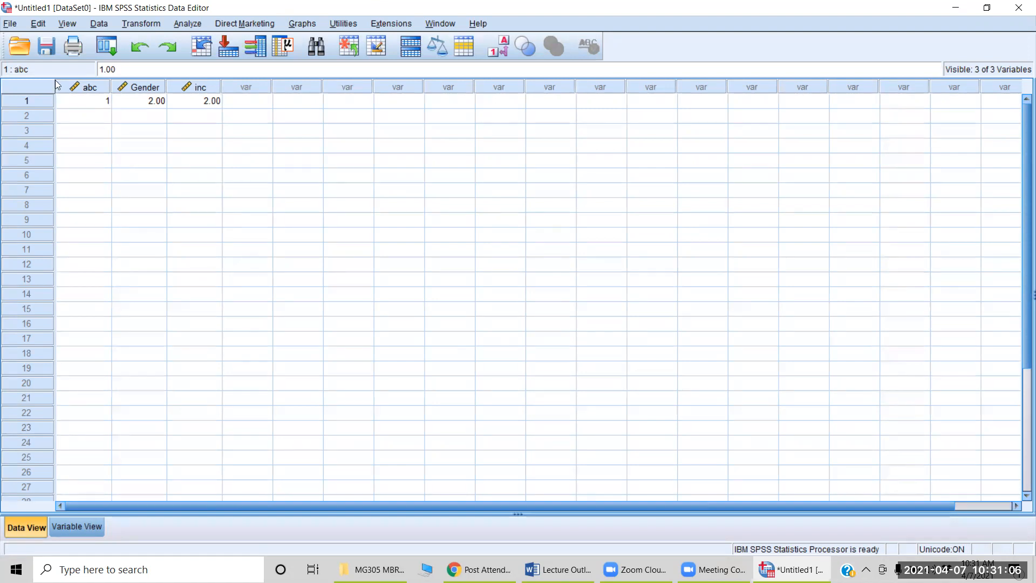
Look over the General settings in the program options and close them.
click(43, 24)
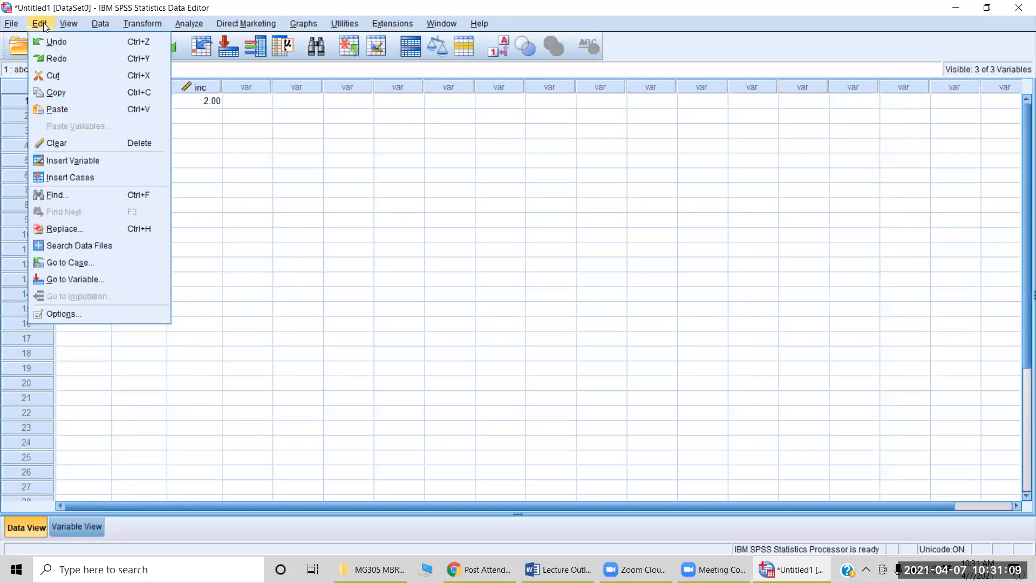
click(65, 312)
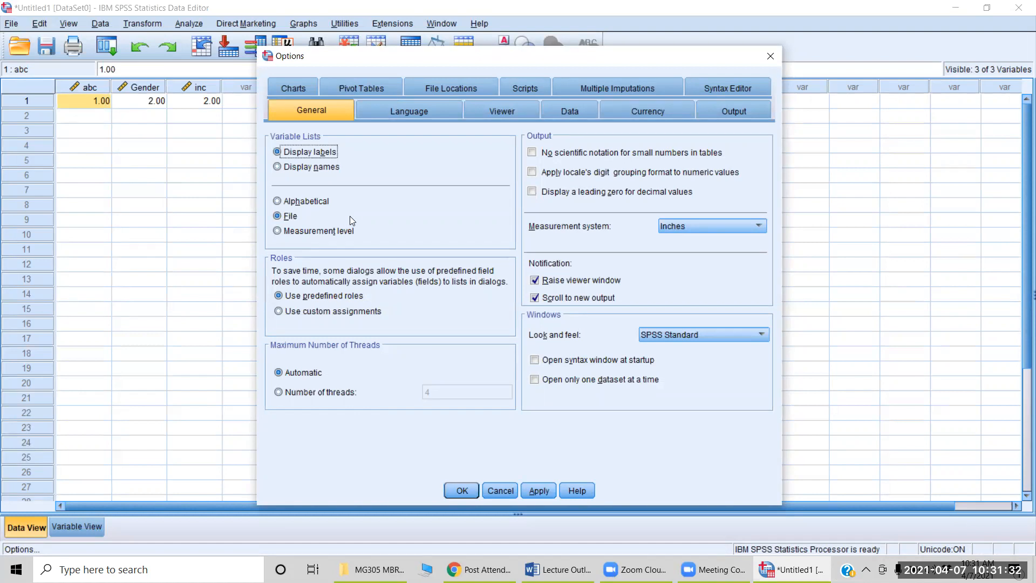
key(Return)
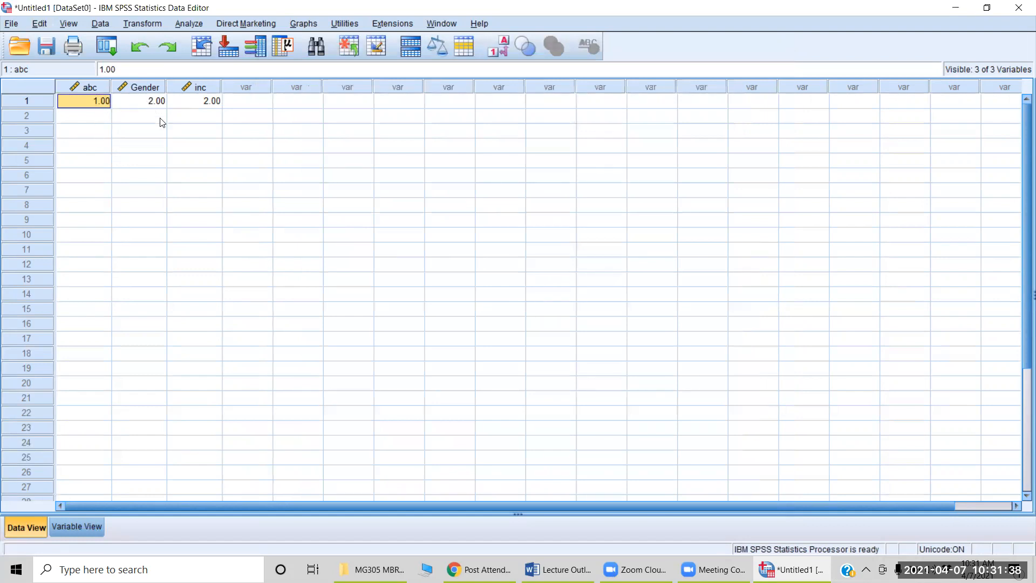
Switch the data display back and forth between value labels and numeric codes, ending on the numeric codes.
click(501, 48)
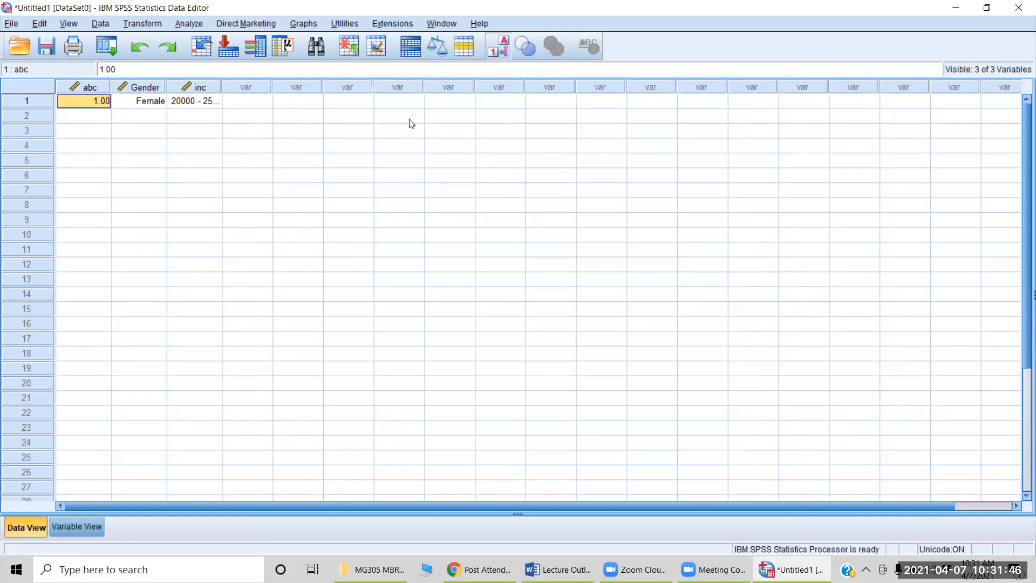
click(499, 50)
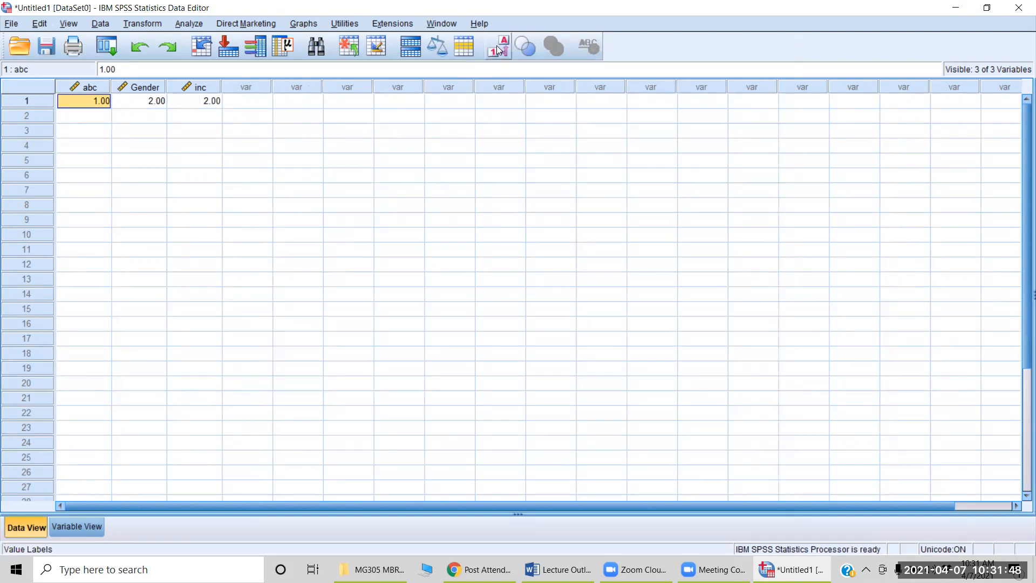
click(499, 50)
click(498, 49)
click(499, 50)
click(499, 50)
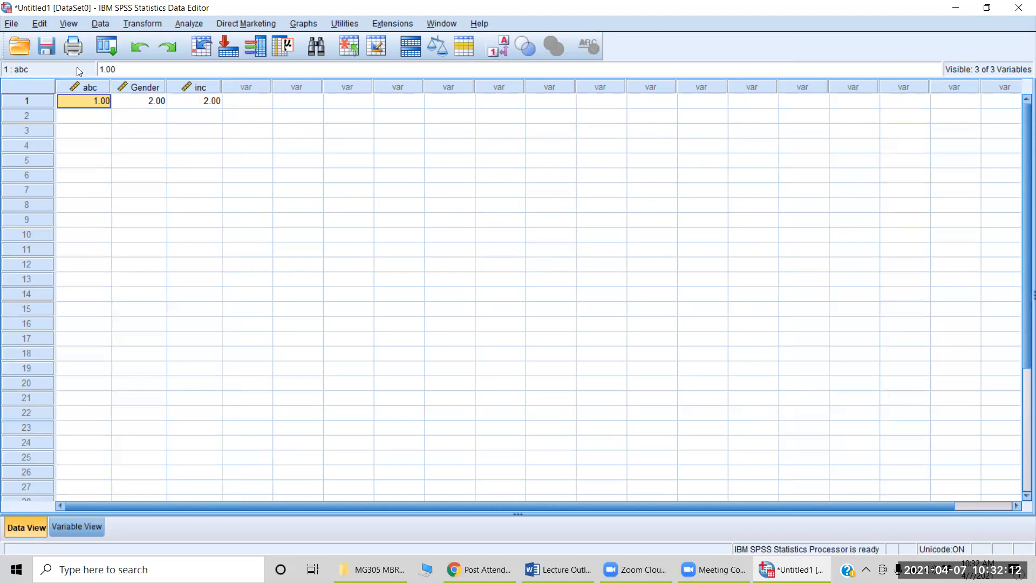
Reopen the program options and review the General and Language settings, including the output language choice.
click(39, 23)
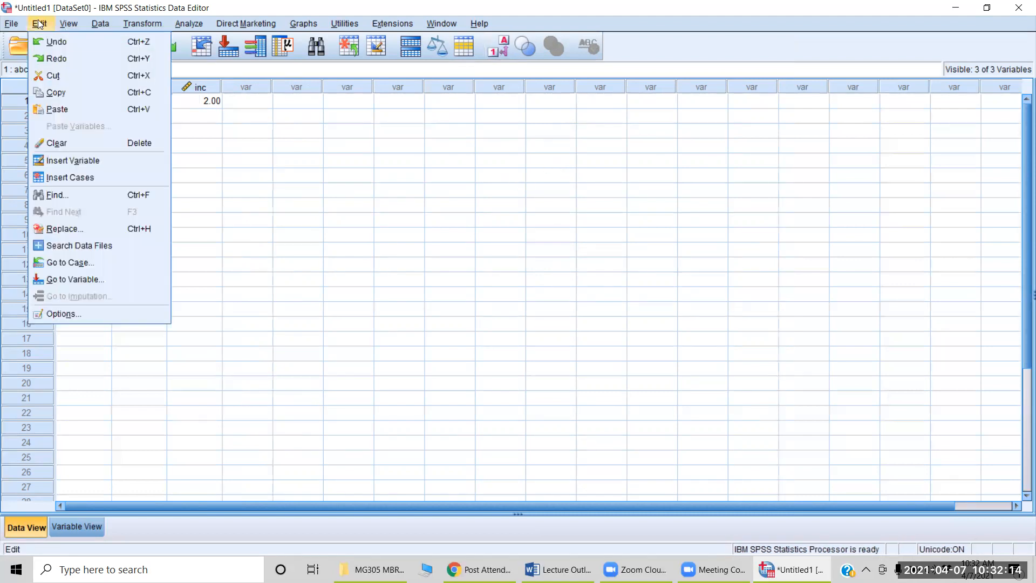
click(97, 313)
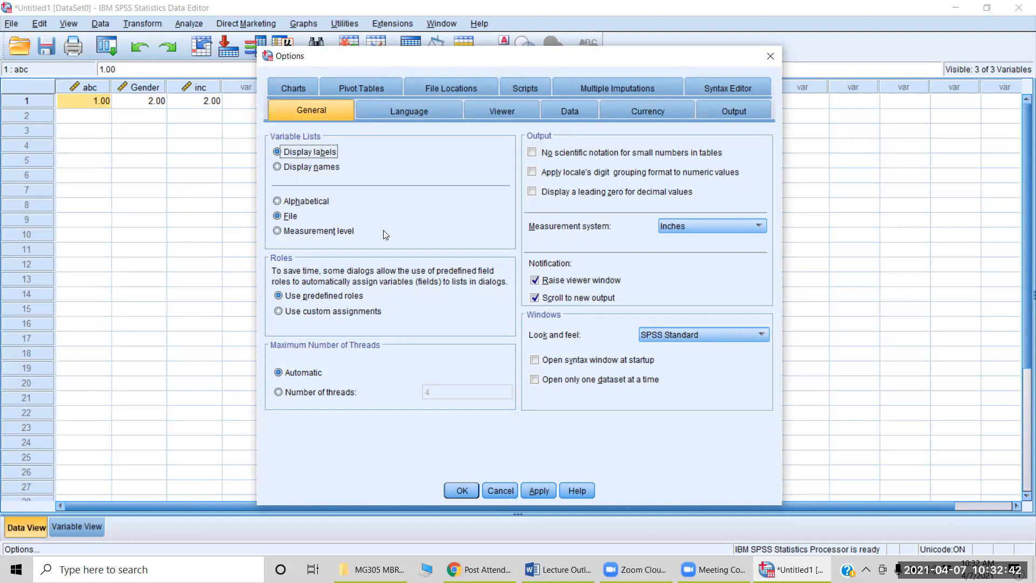
click(439, 107)
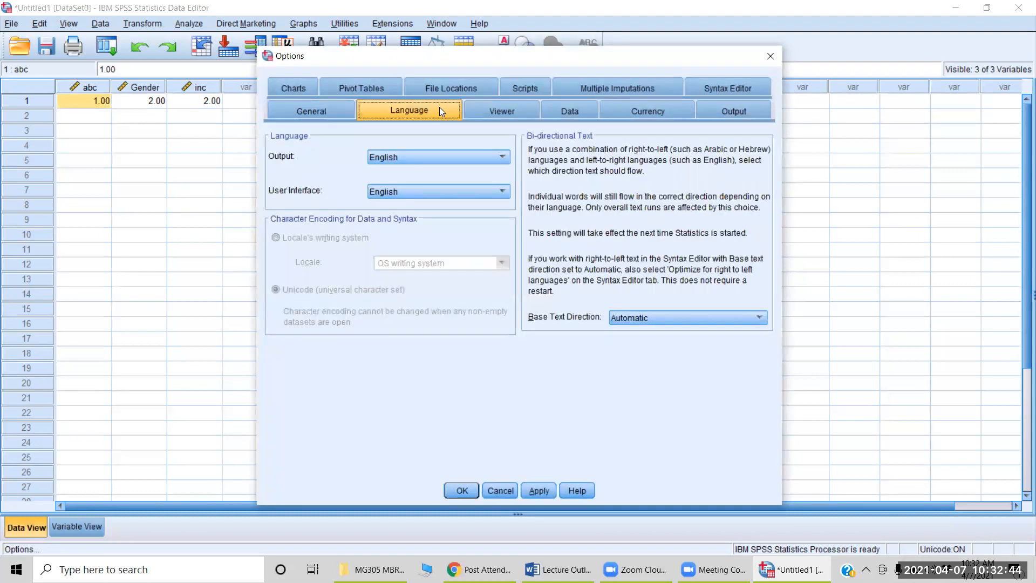
click(459, 156)
click(460, 156)
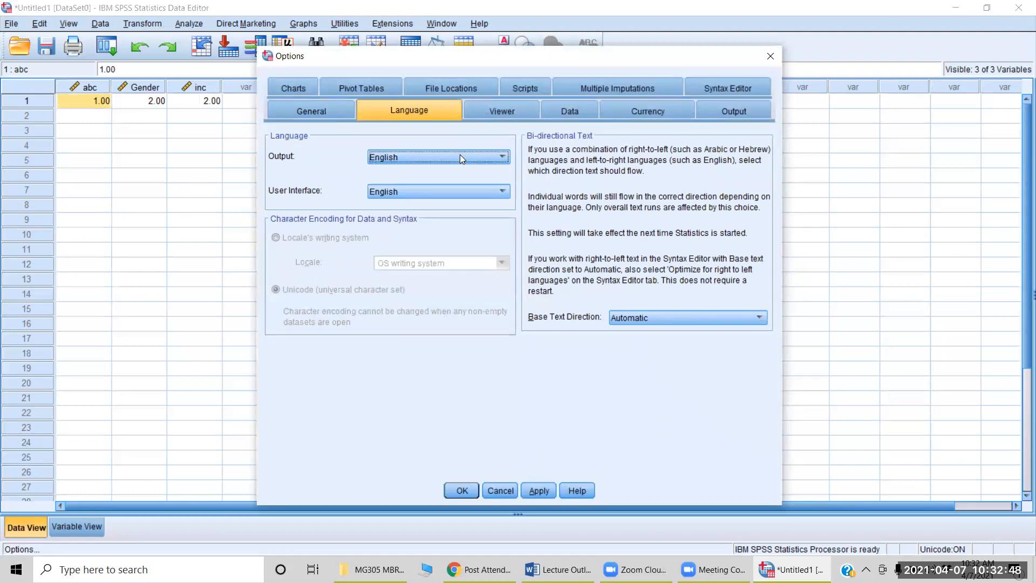
In the Viewer options, enable displaying commands in the log and set the Log contents to be initially shown.
click(503, 111)
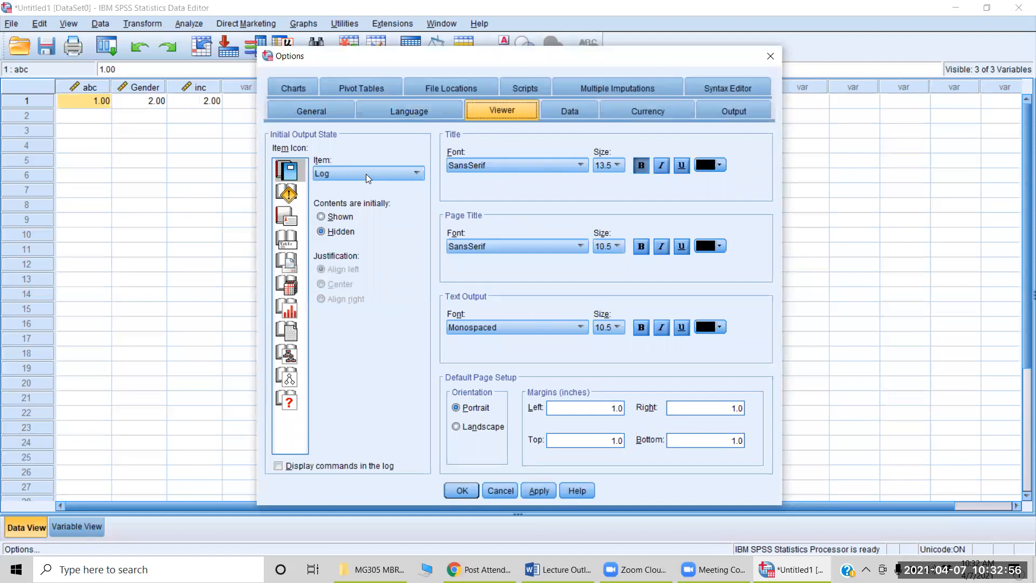
click(279, 466)
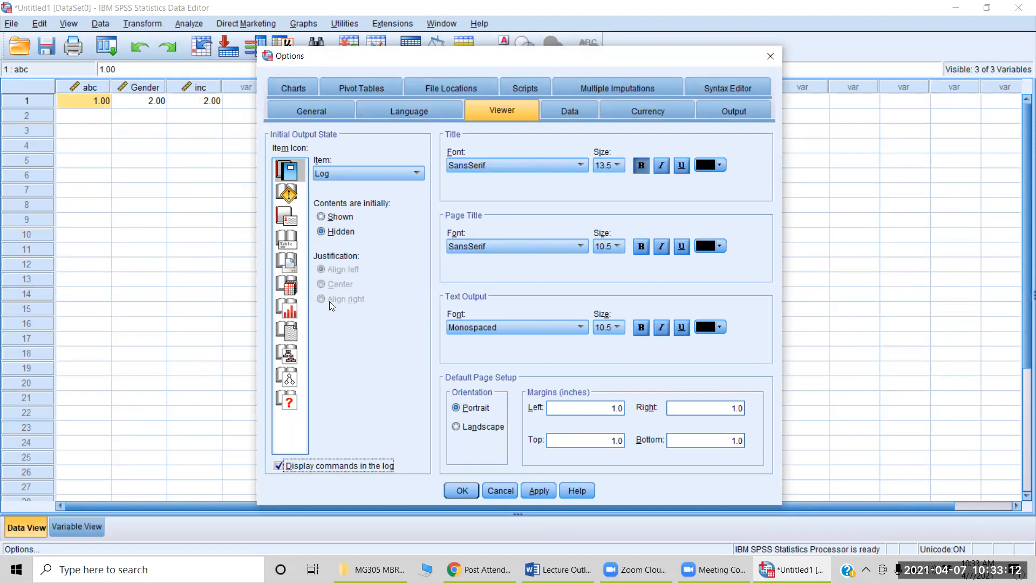
click(340, 216)
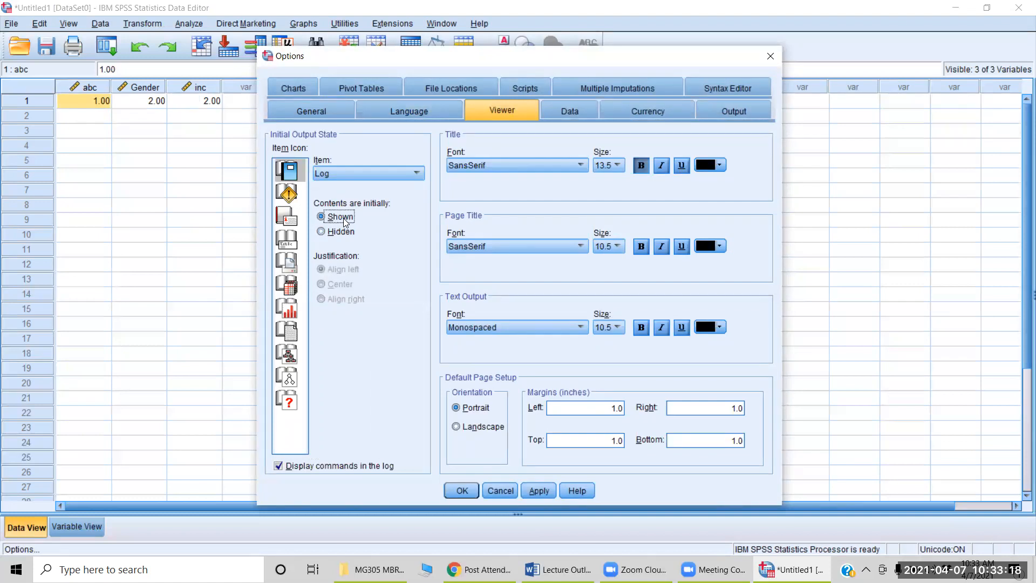
click(331, 235)
click(323, 217)
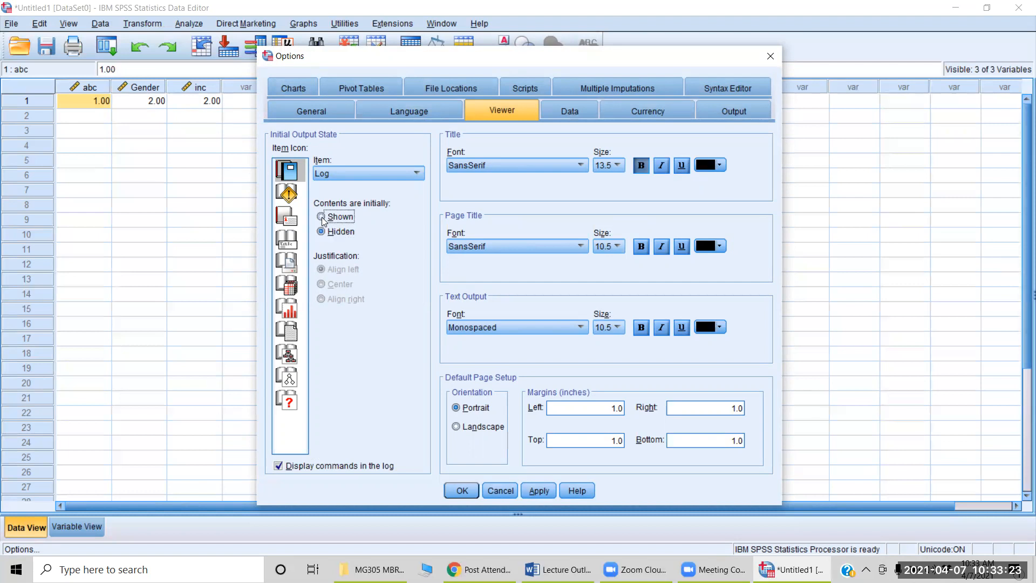
Check the initial output state of Warnings and set the Notes contents to be initially shown.
click(289, 200)
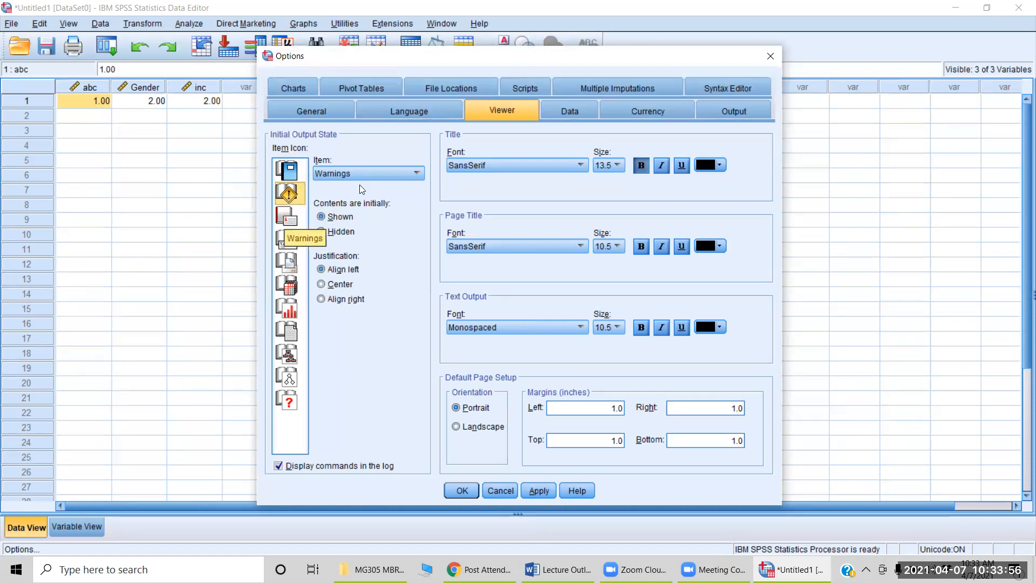
click(283, 218)
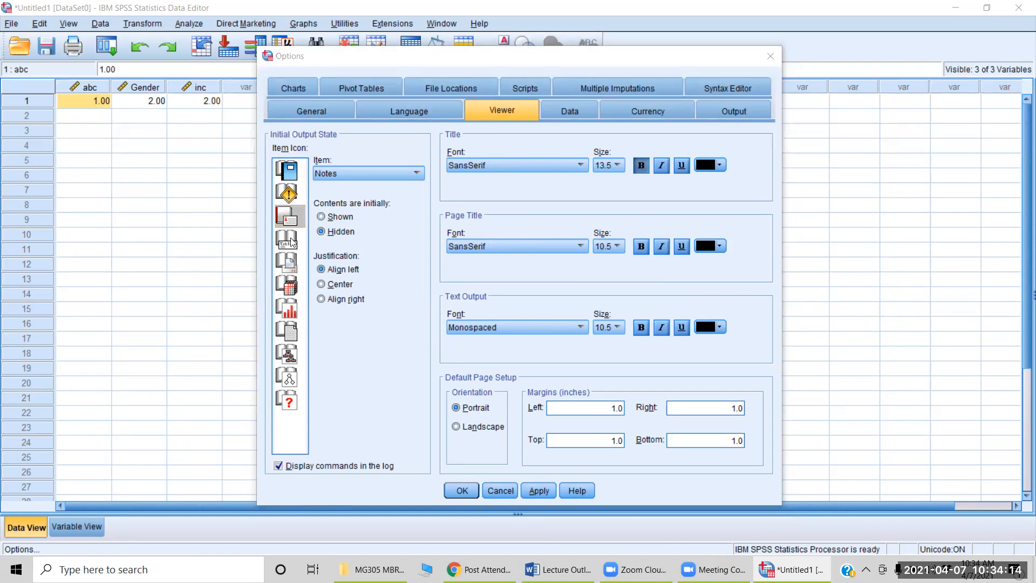
click(343, 219)
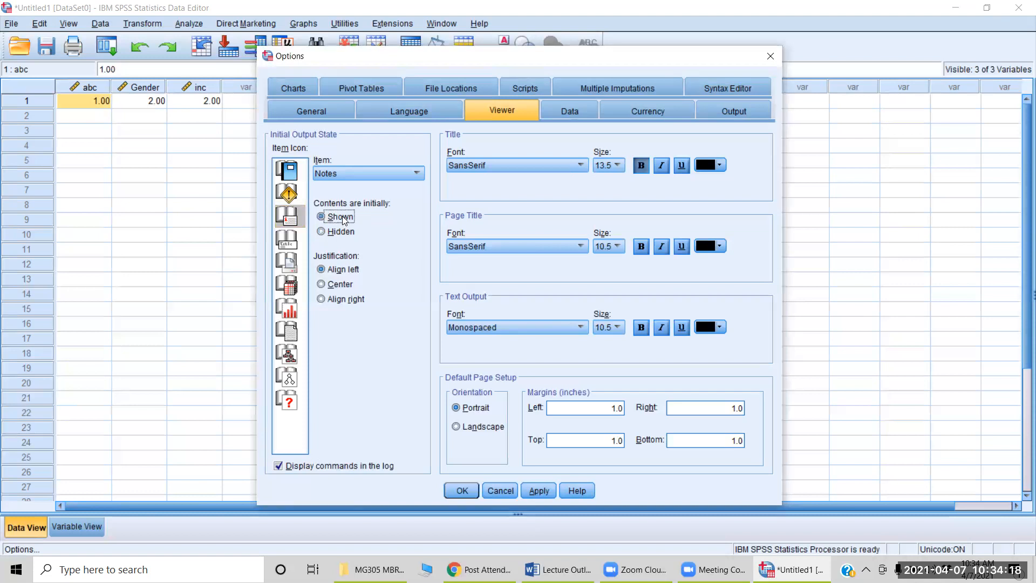
Check the initial output state of the Title, Page Title, Pivot Table, Chart and Text Output items.
click(291, 244)
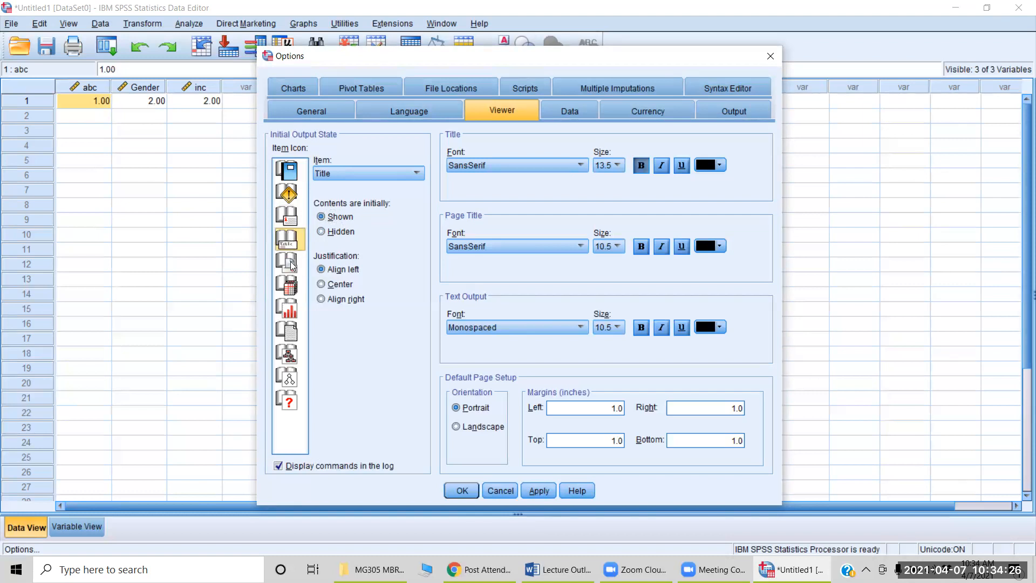
click(291, 264)
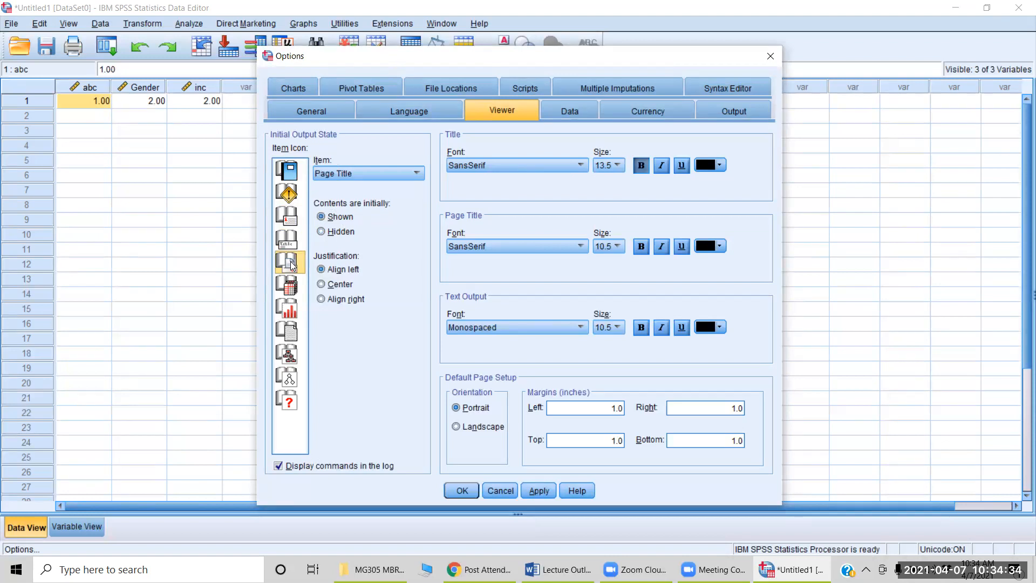
click(291, 288)
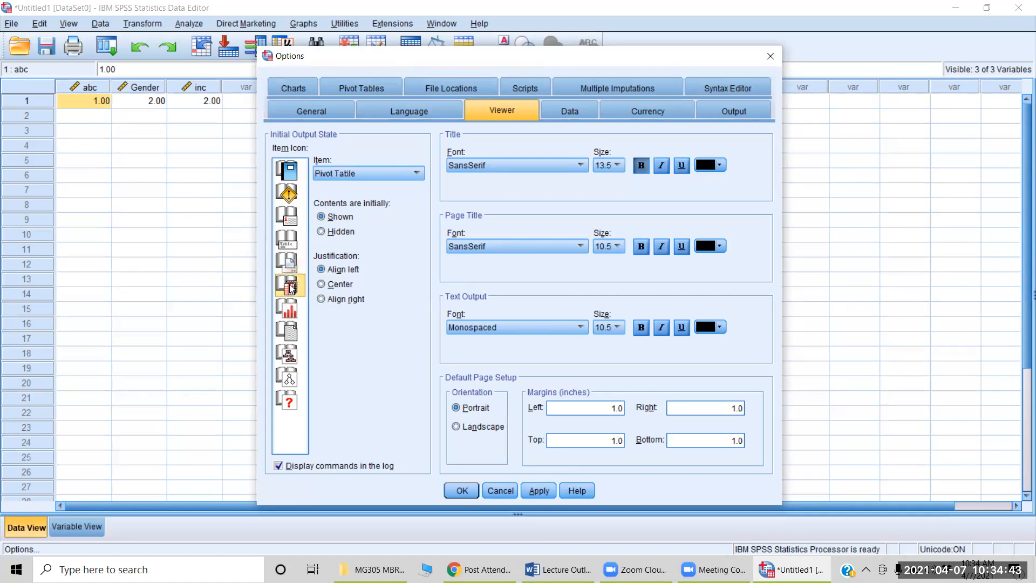
click(291, 312)
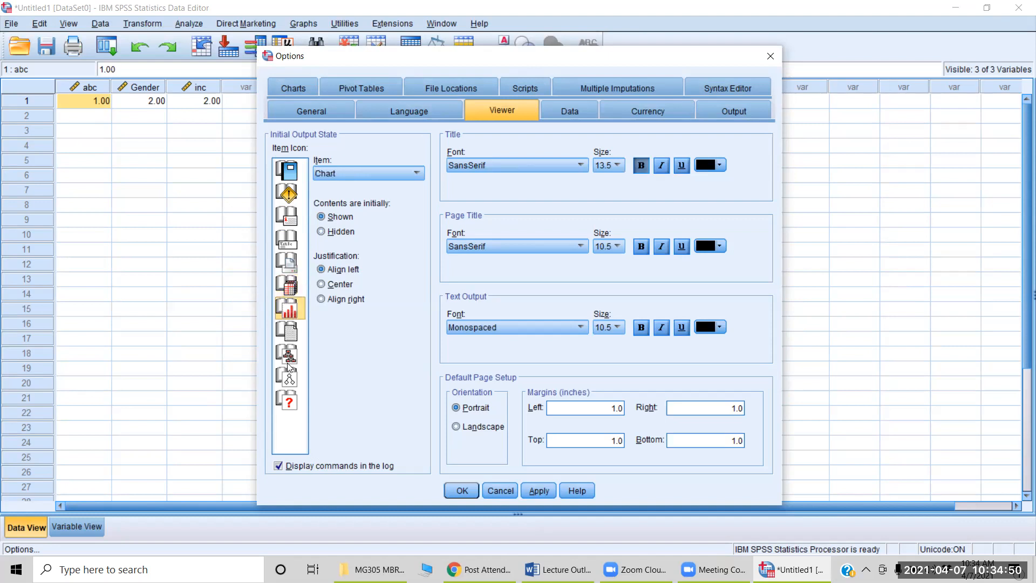
click(291, 335)
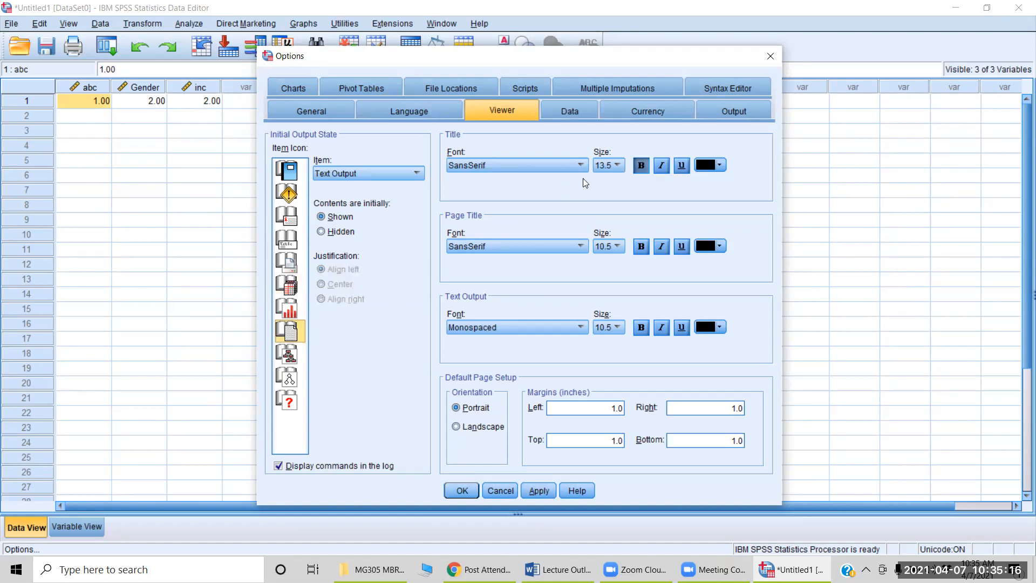
Review the title's available fonts and sizes and the font choices for text output and page titles.
click(550, 166)
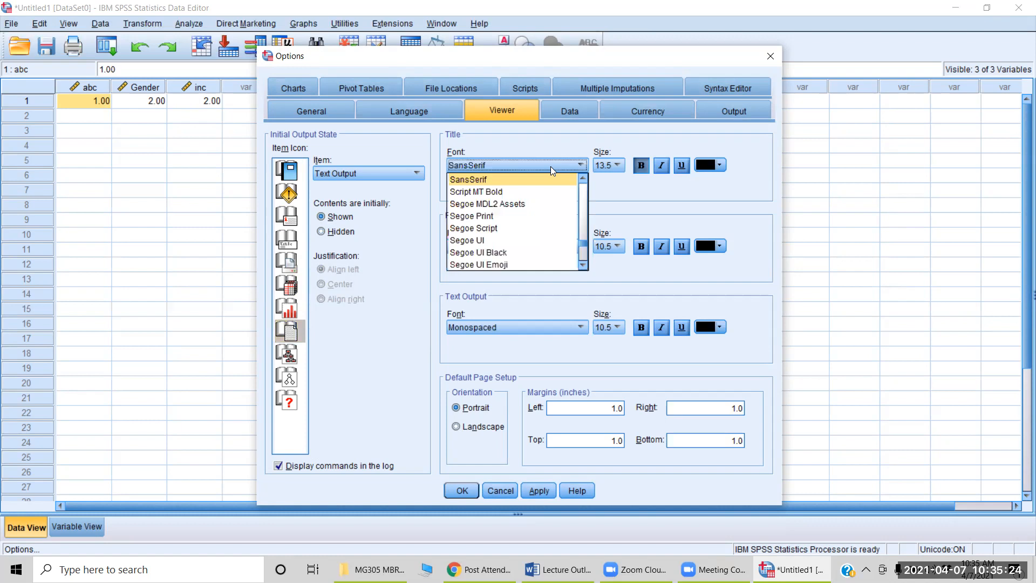
click(550, 166)
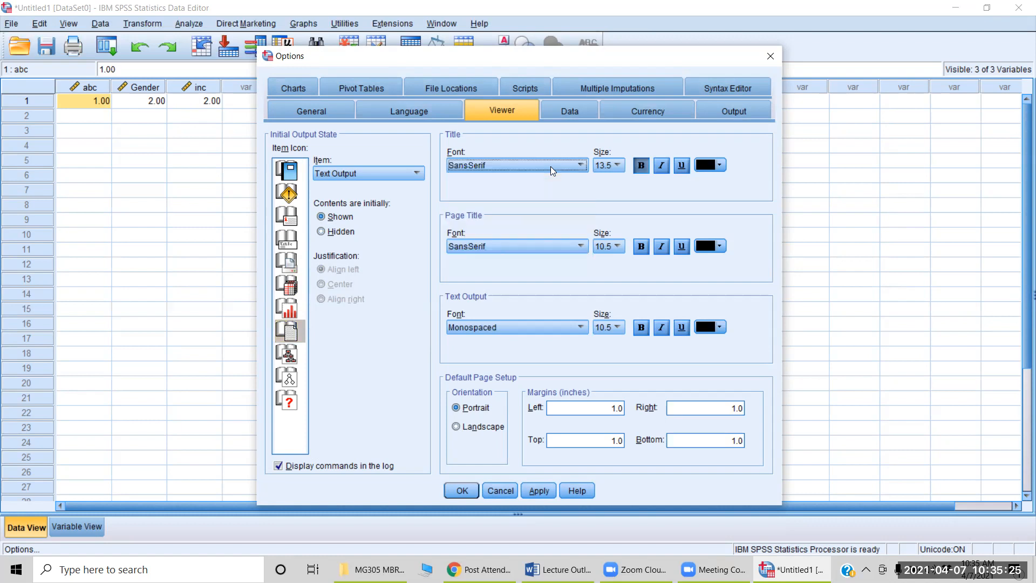
click(618, 165)
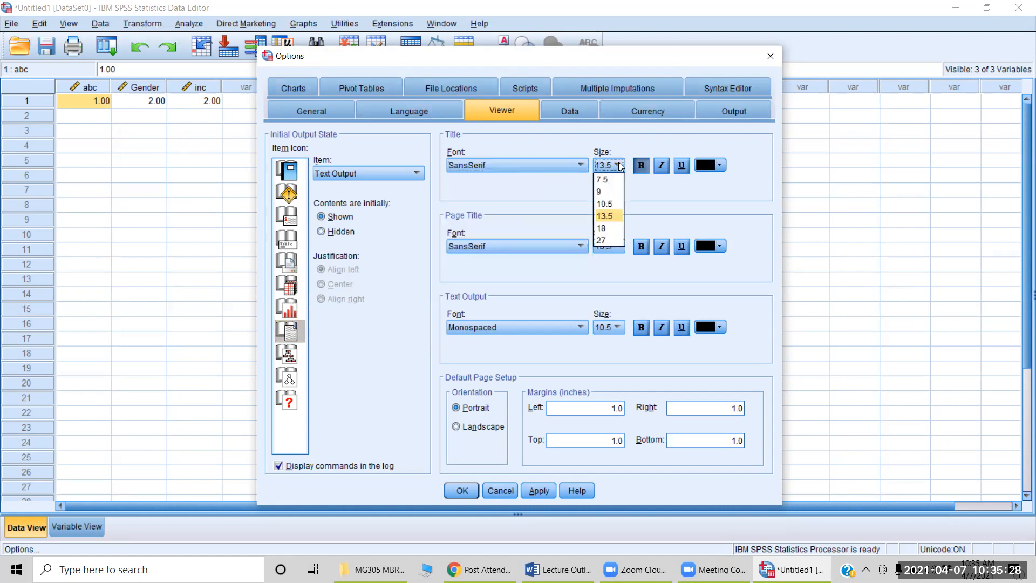
click(619, 166)
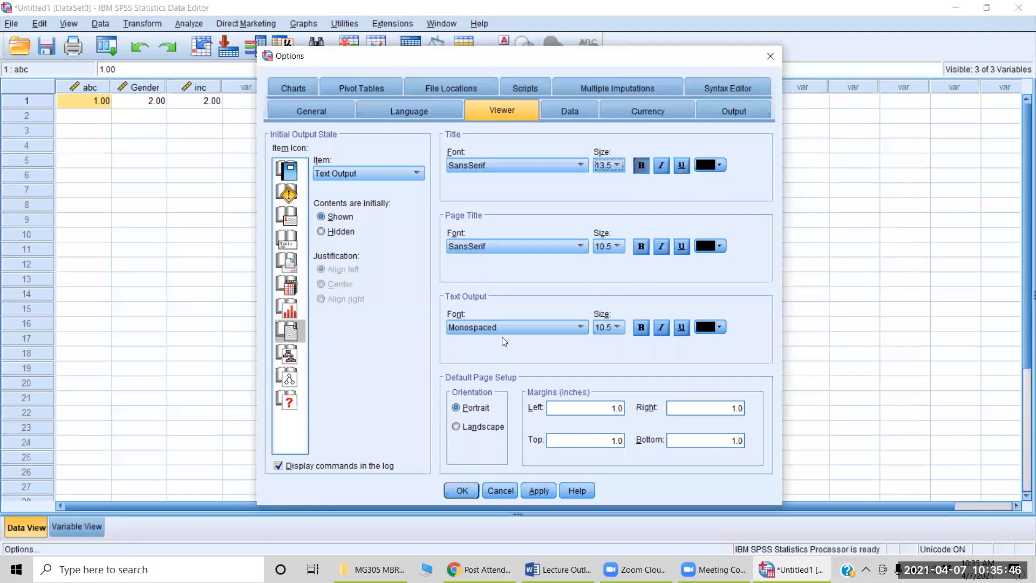
click(529, 327)
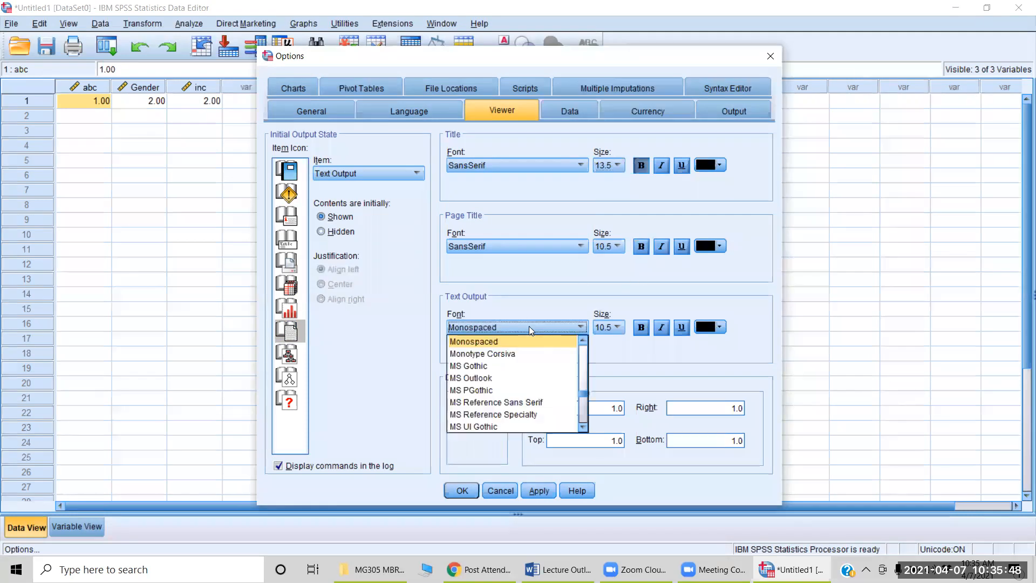
click(529, 326)
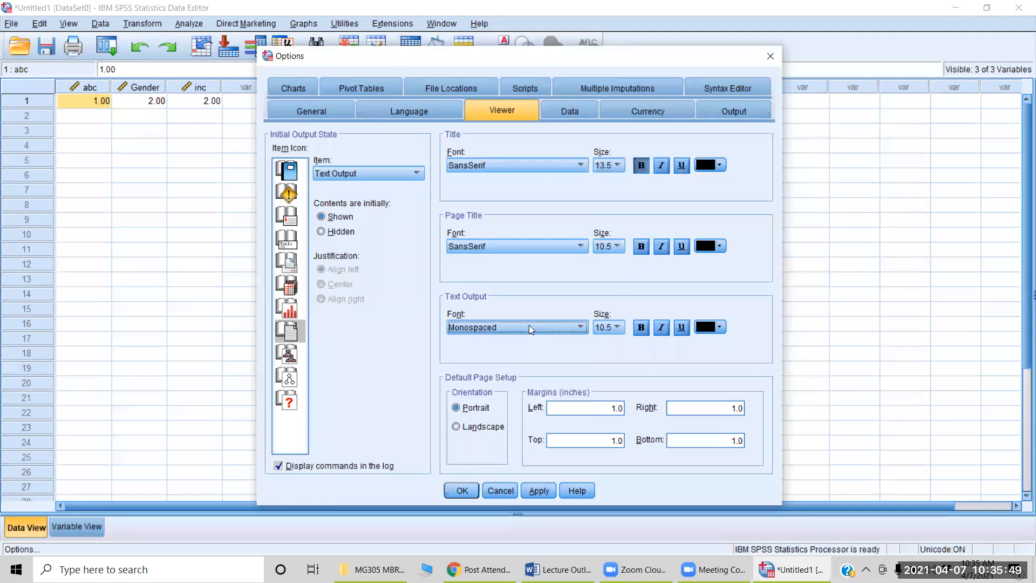
click(552, 246)
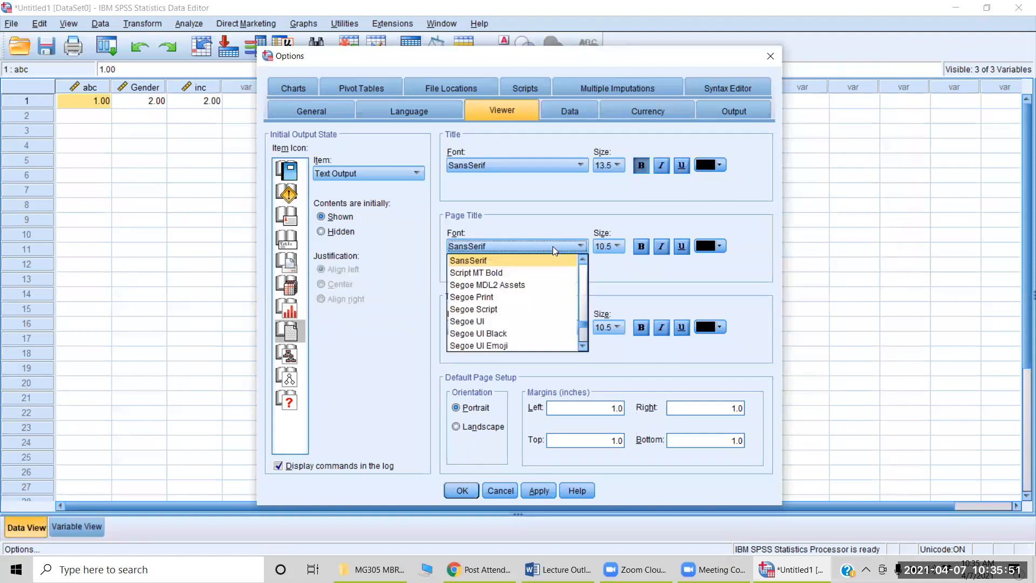
click(625, 285)
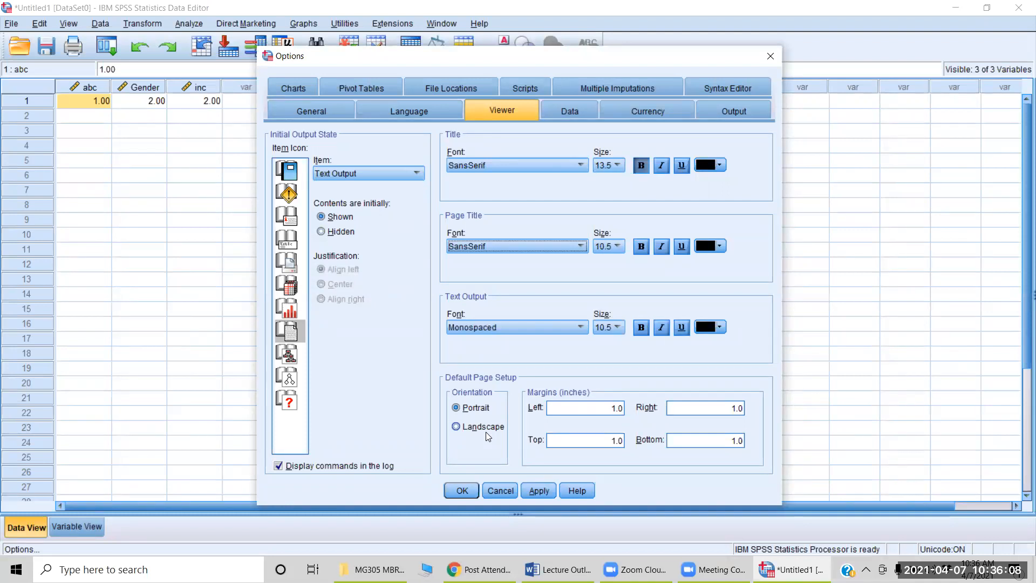
In the Data options, try 20 decimal places for new numeric variables, and set the value back to 2.
click(573, 109)
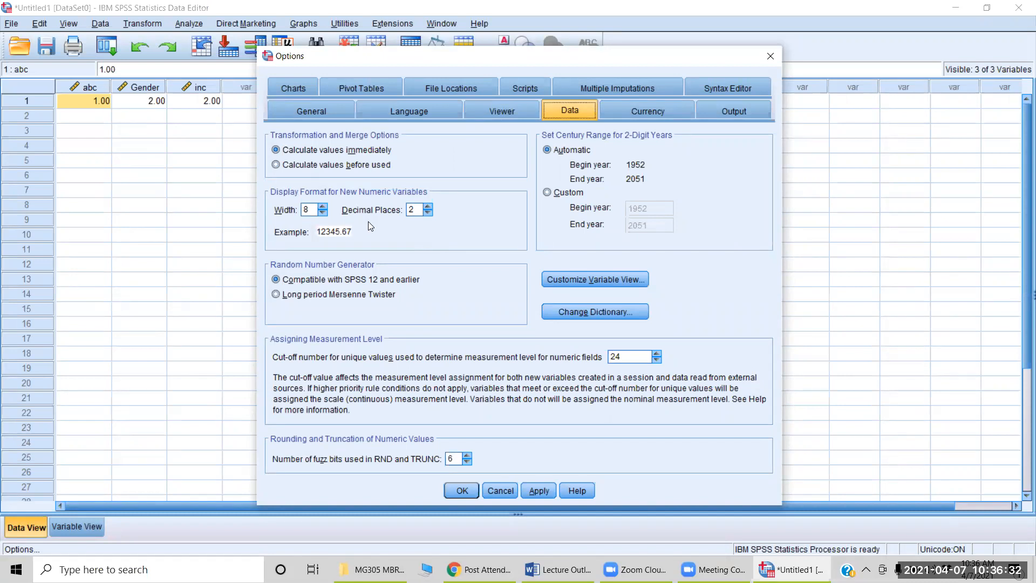
double_click(411, 209)
text(20)
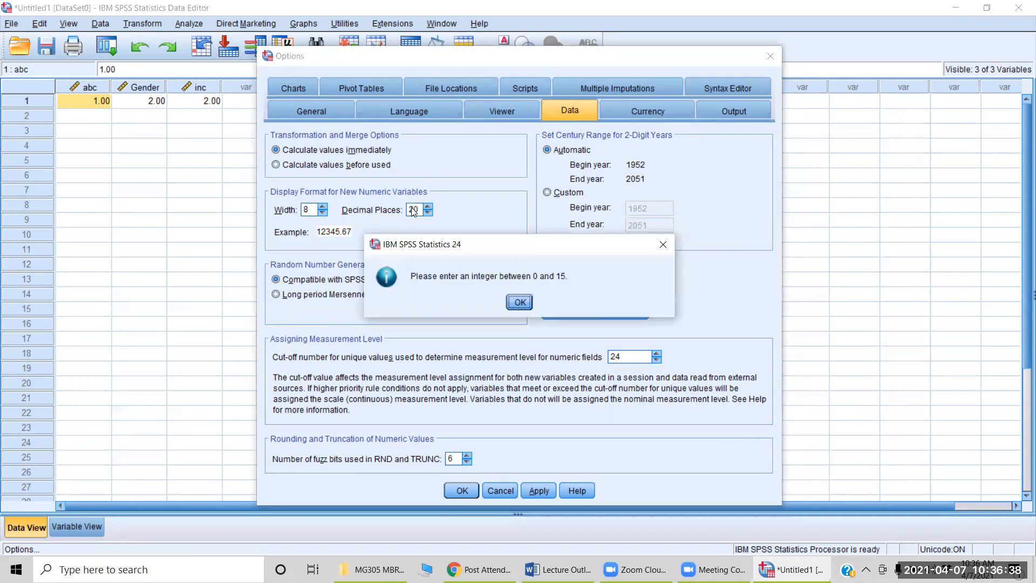
click(518, 303)
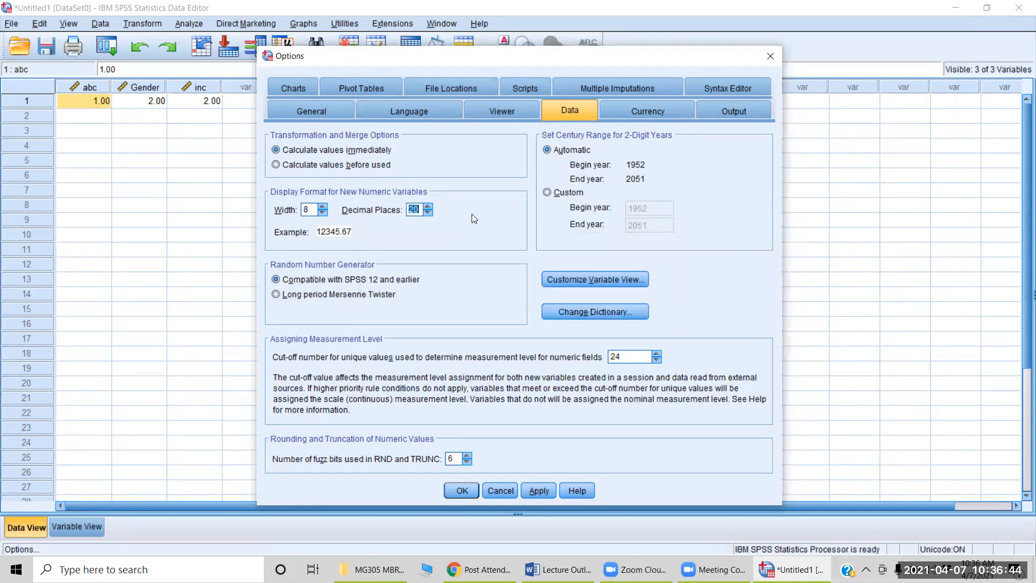
text(4)
key(BackSpace)
text(2)
key(BackSpace)
text(0)
key(BackSpace)
text(2)
click(490, 210)
Review the attributes listed for customizing the Variable View, and close the options without saving.
click(579, 279)
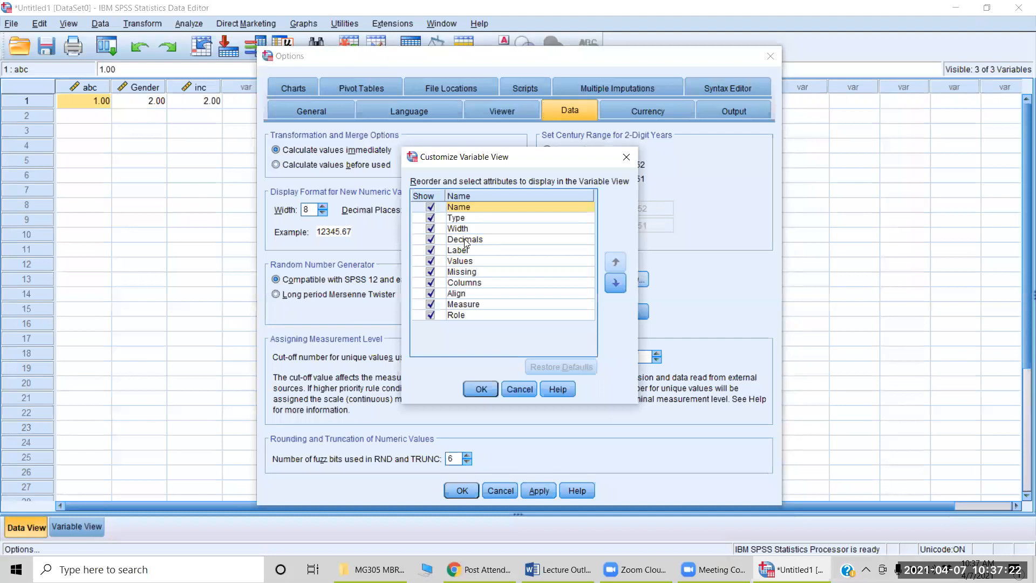
key(Escape)
key(Escape)
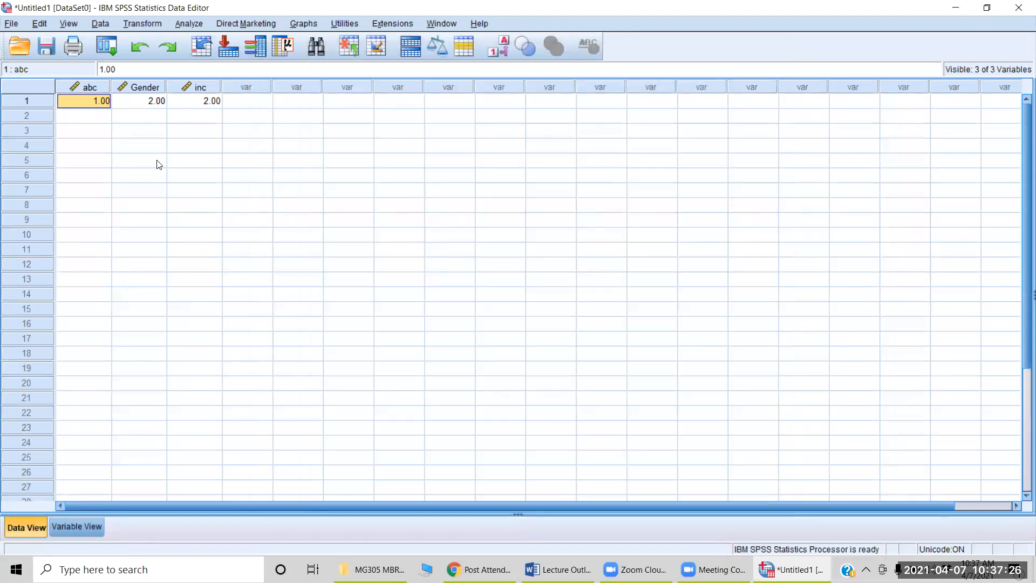
Switch to the Variable View and reopen its attribute customization from the Data options to compare with the columns.
key(ctrl+t)
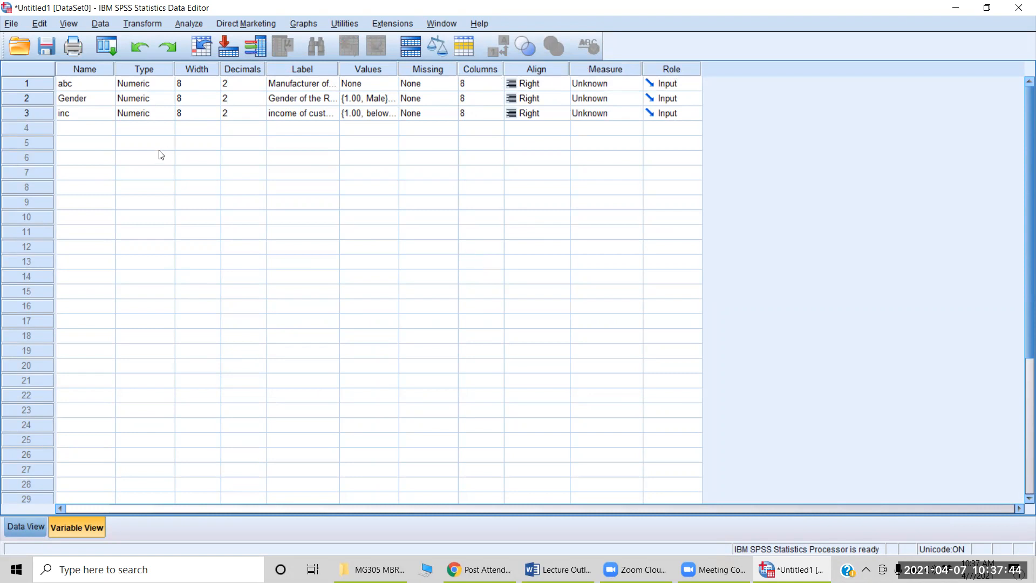
click(48, 25)
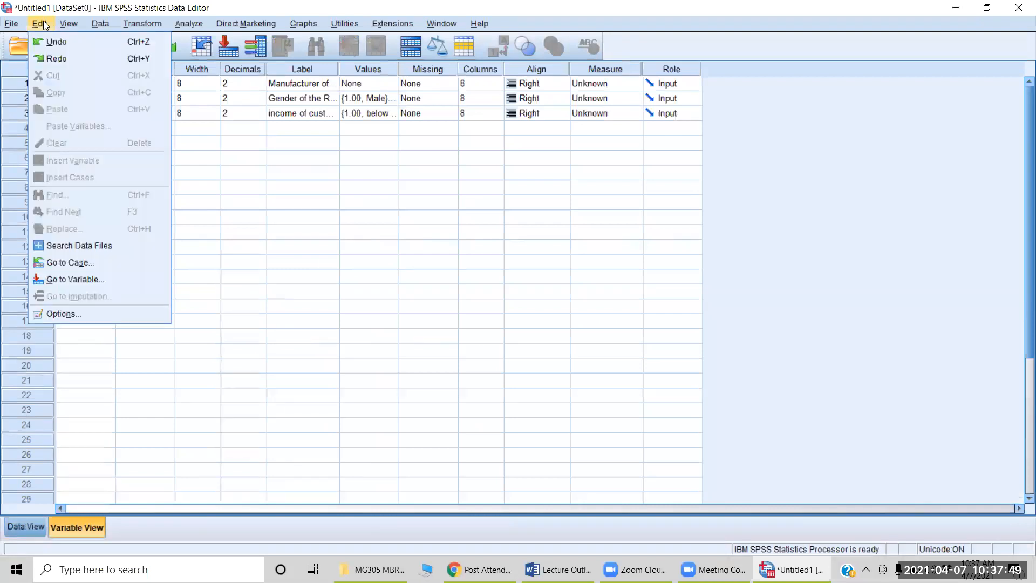
click(94, 313)
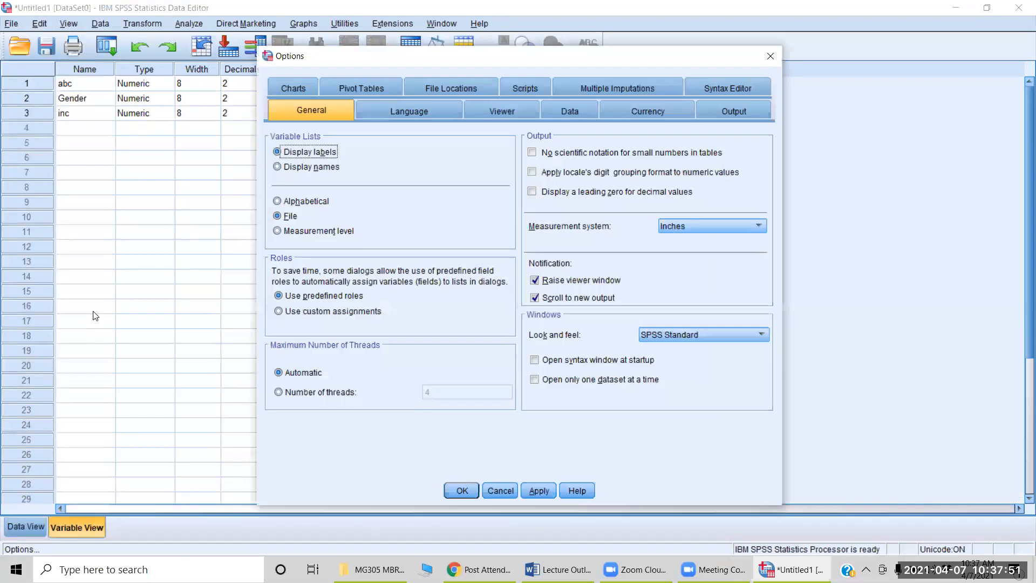
click(568, 112)
click(590, 282)
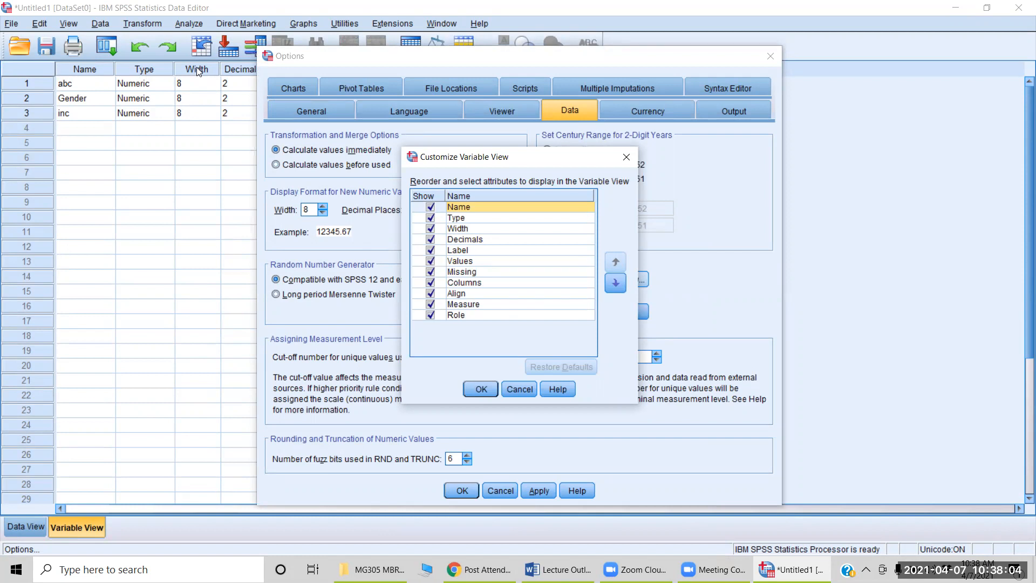
Turn the display of the Align attribute off and on again, and cancel the Variable View customization.
click(430, 295)
click(430, 294)
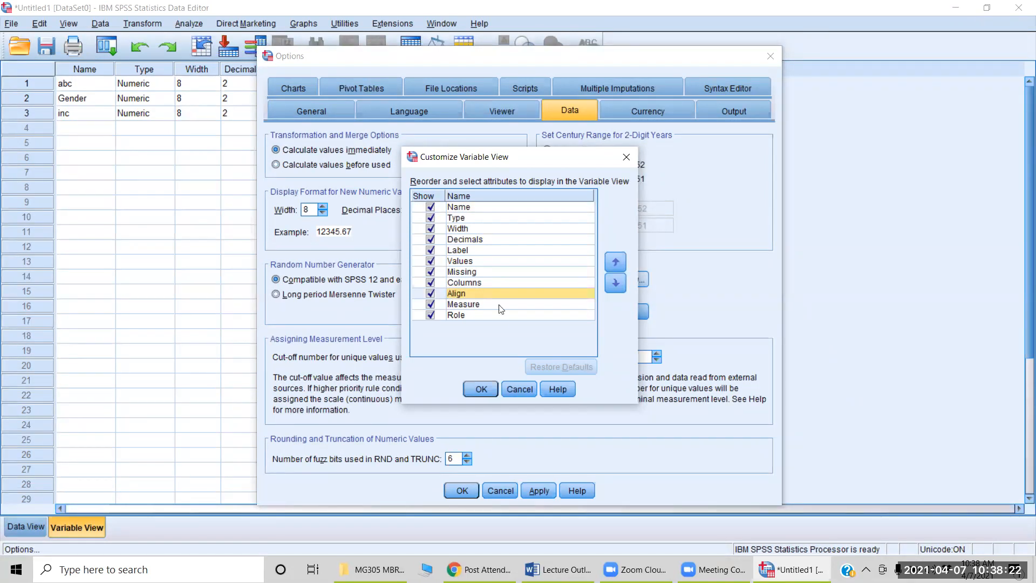
click(519, 389)
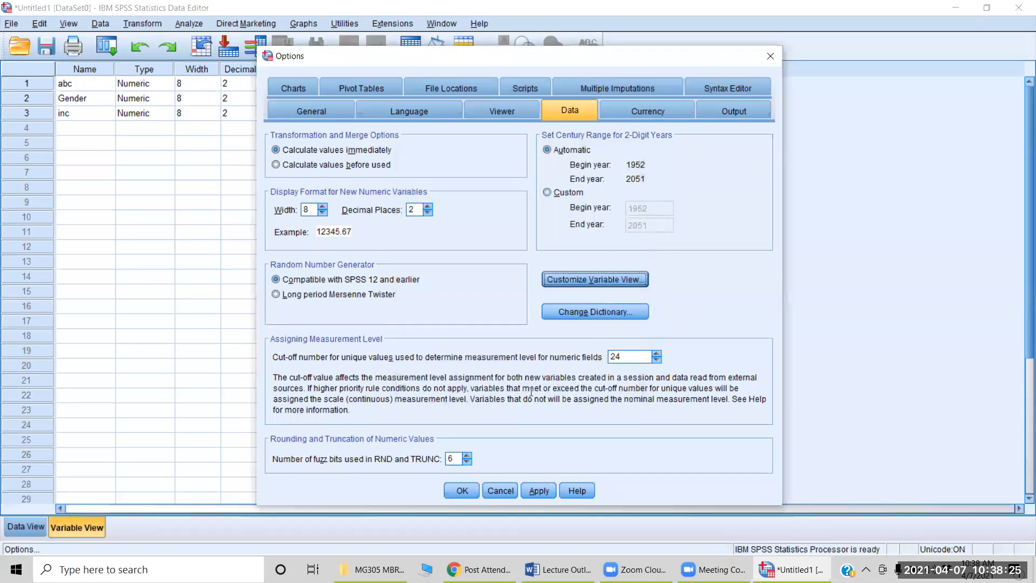
Review the Currency options and the outline and pivot table labeling choices in the Output options.
click(632, 109)
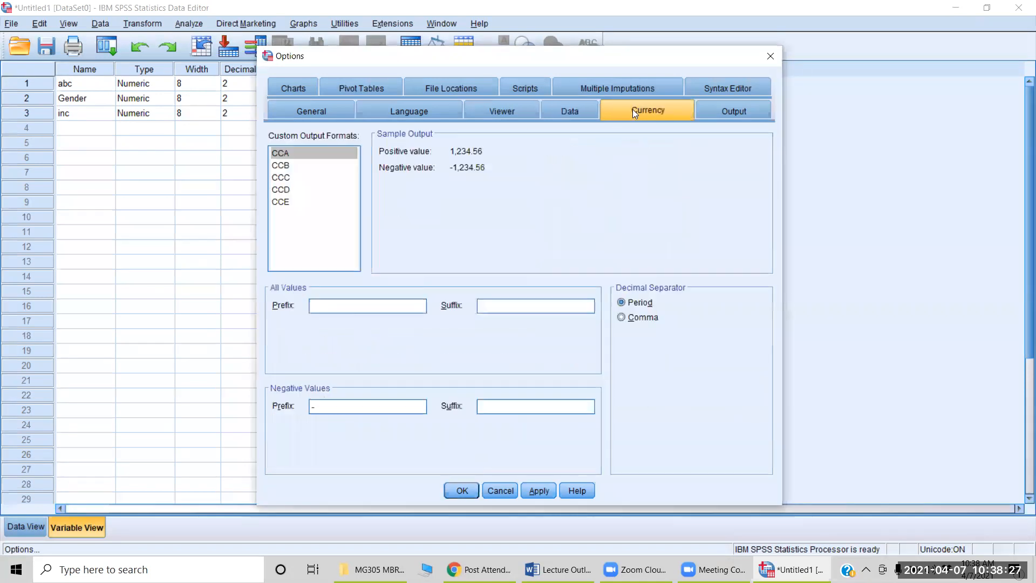
click(724, 112)
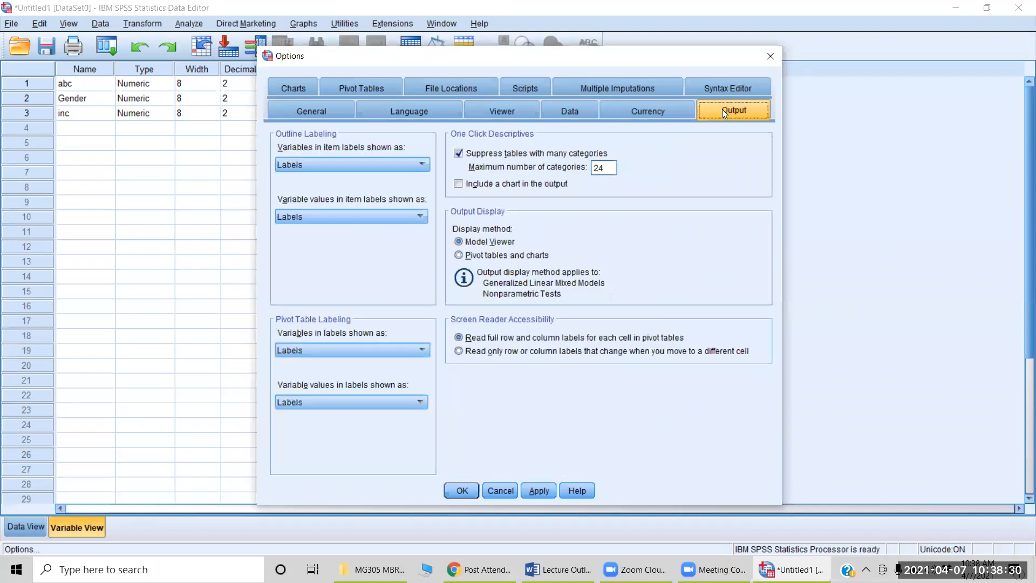
click(345, 213)
click(345, 212)
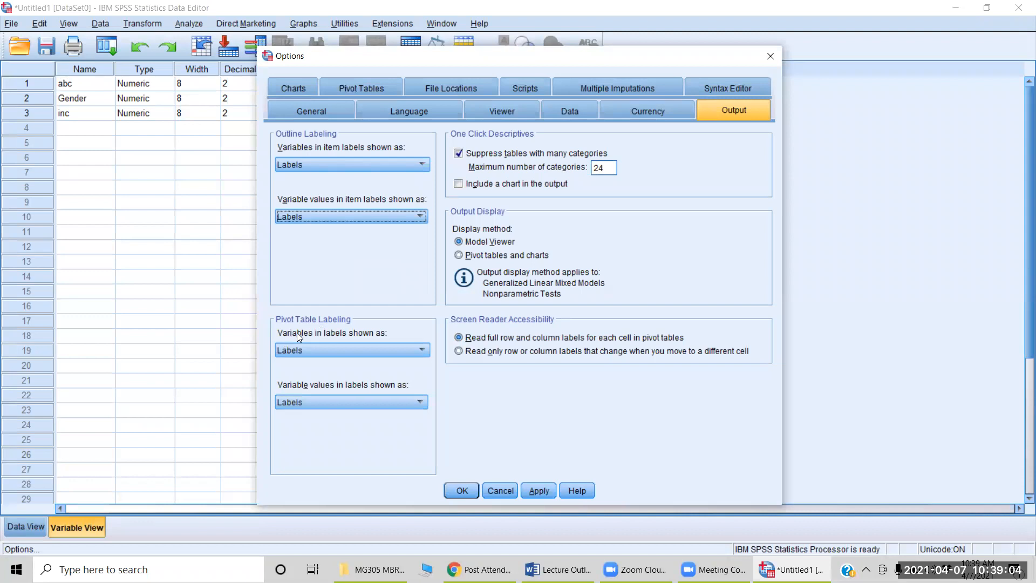
click(328, 351)
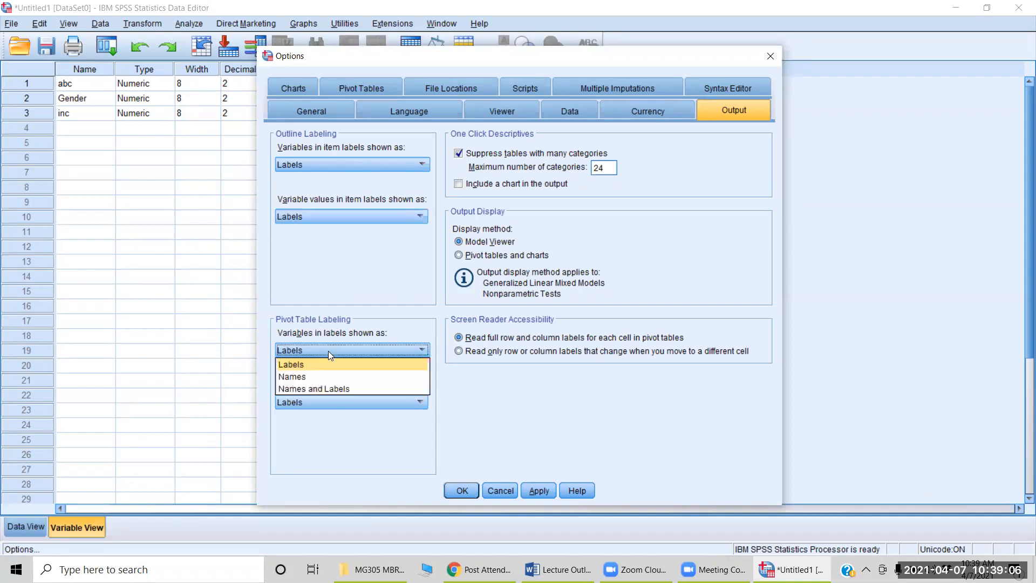
click(328, 351)
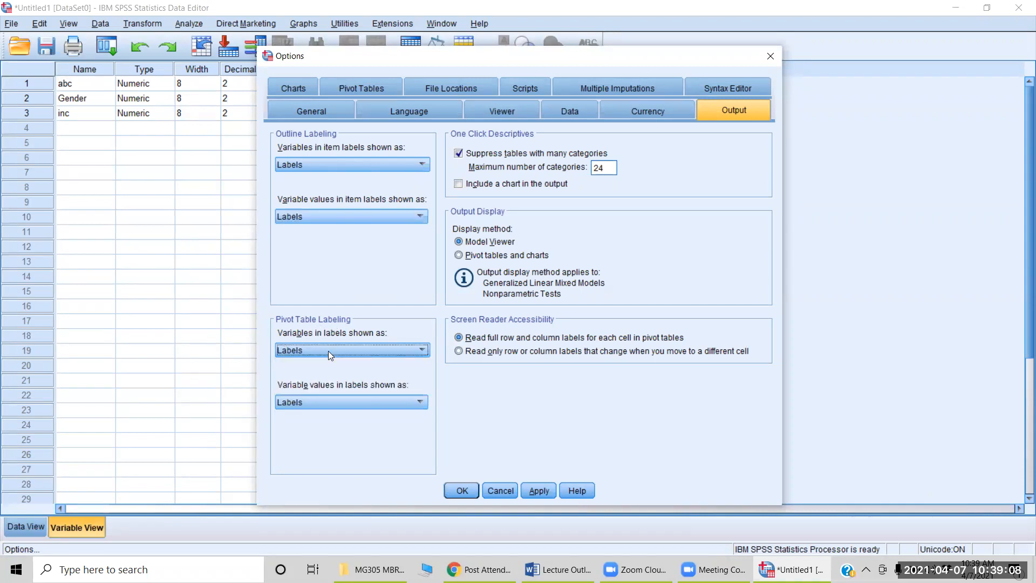
click(325, 403)
click(325, 403)
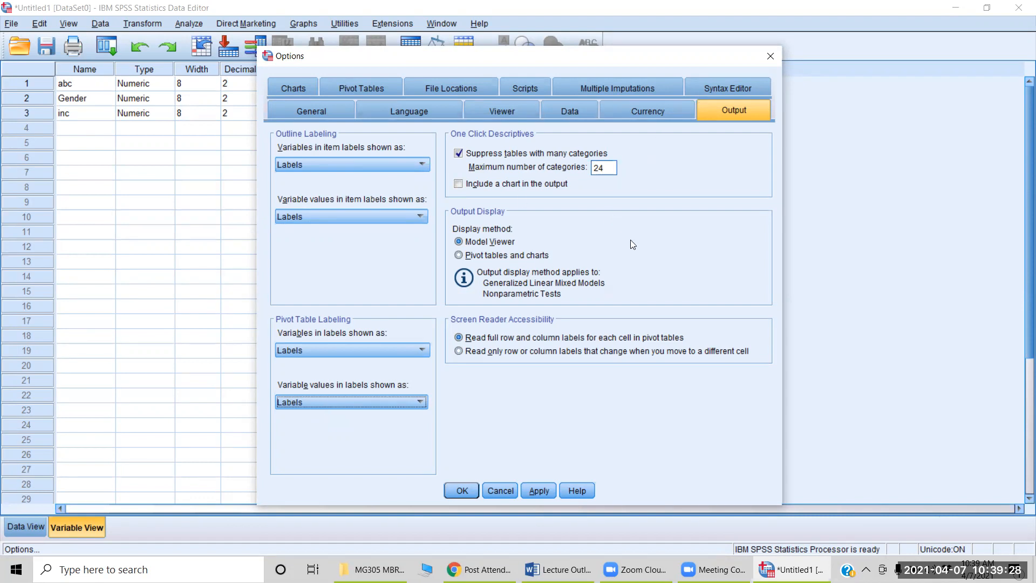
Check the Charts options and preview the pivot table TableLooks from Classic Default through APA_SansSerif_10pt.
click(292, 87)
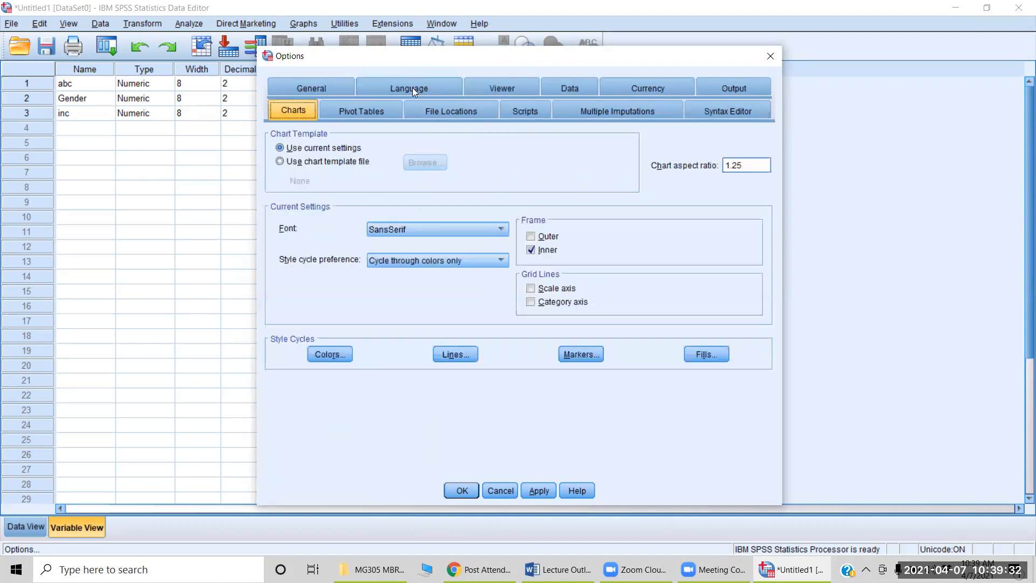
click(375, 109)
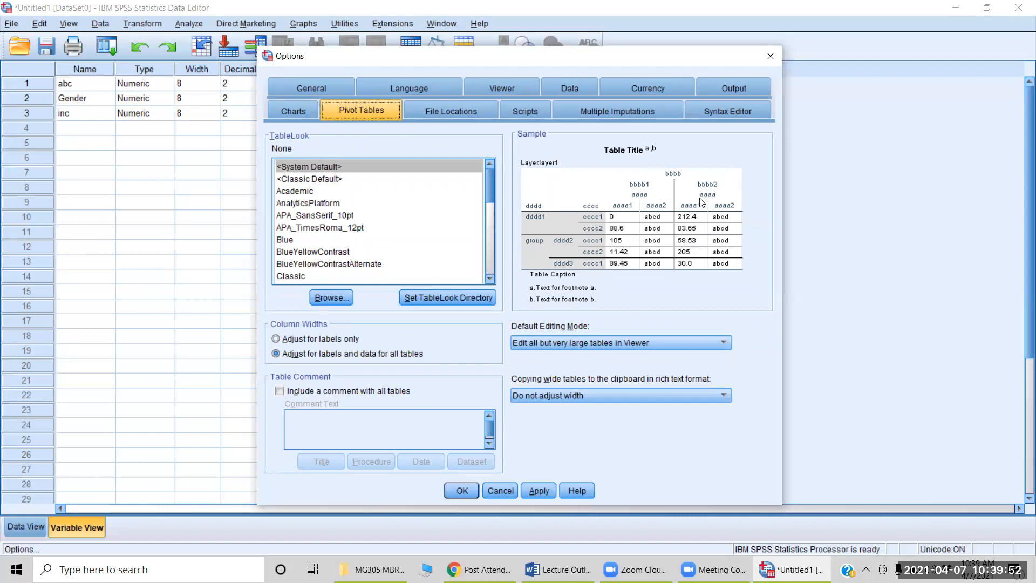
click(292, 178)
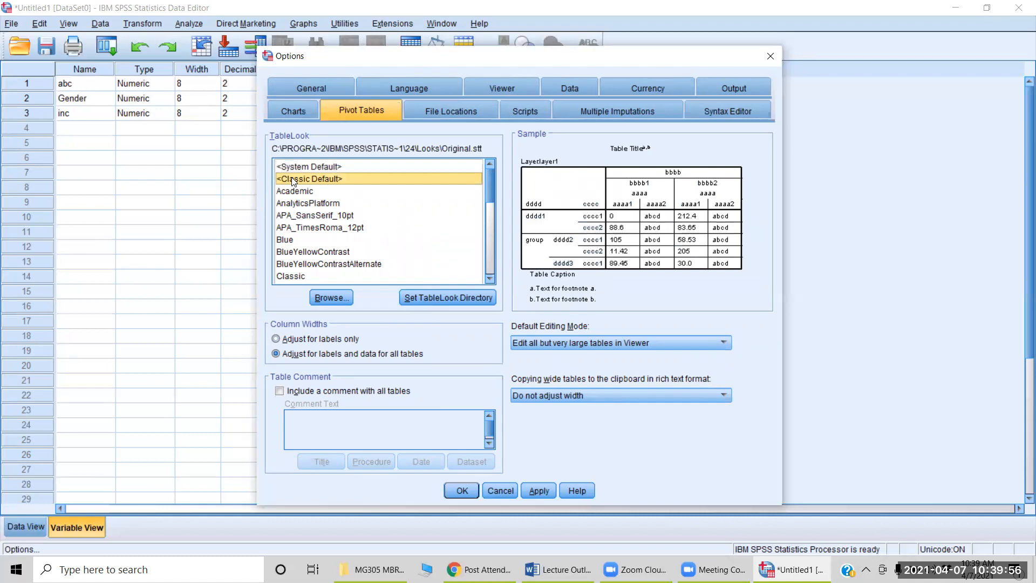
key(Down)
key(Down)
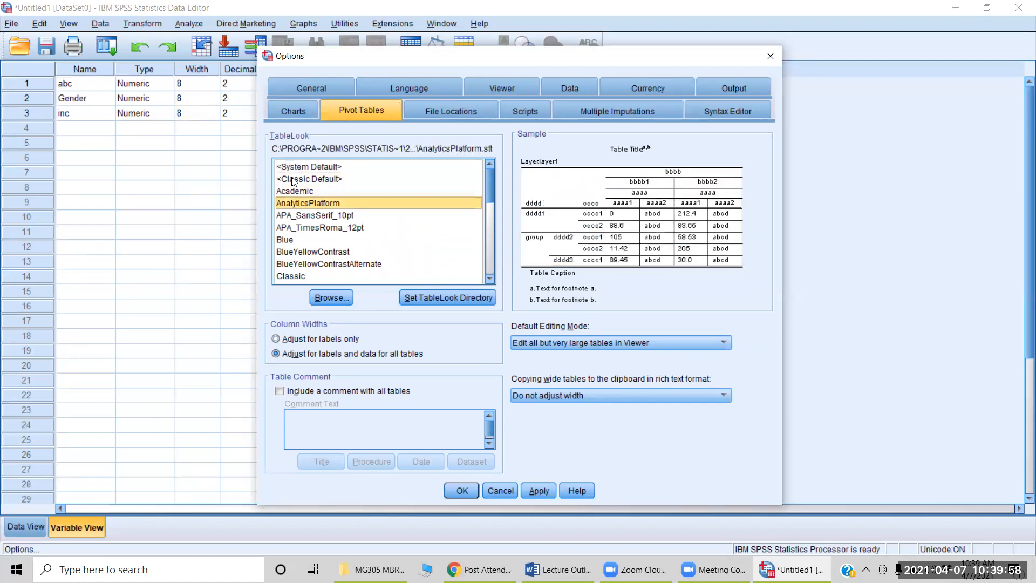
key(Down)
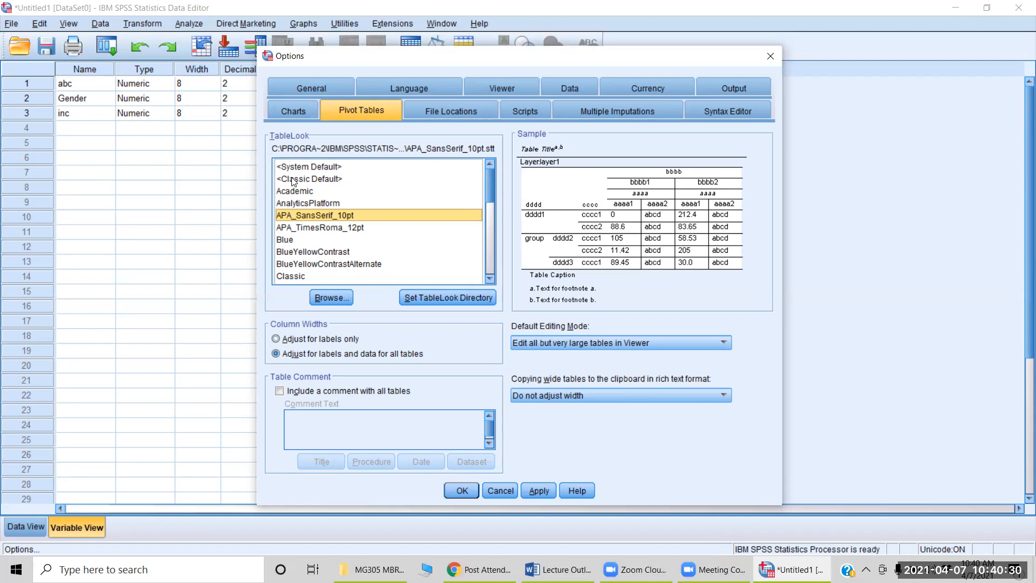
Preview the pivot table TableLooks from APA_TimesRoma_12pt through BlueYellowContrast down to CompactBoxed.
click(318, 229)
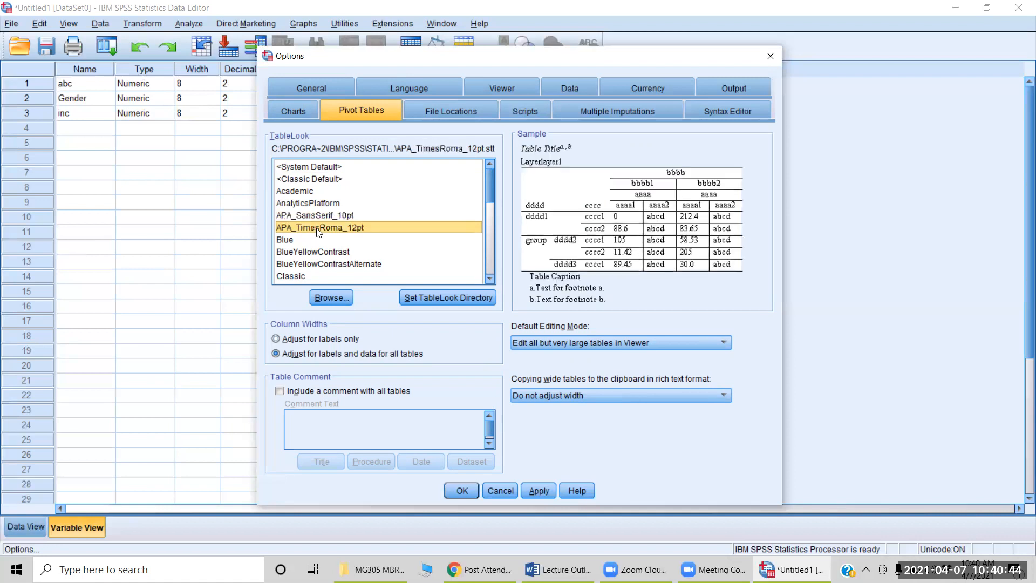
key(Down)
key(Down)
key(Down)
key(Down)
key(Down)
key(Down)
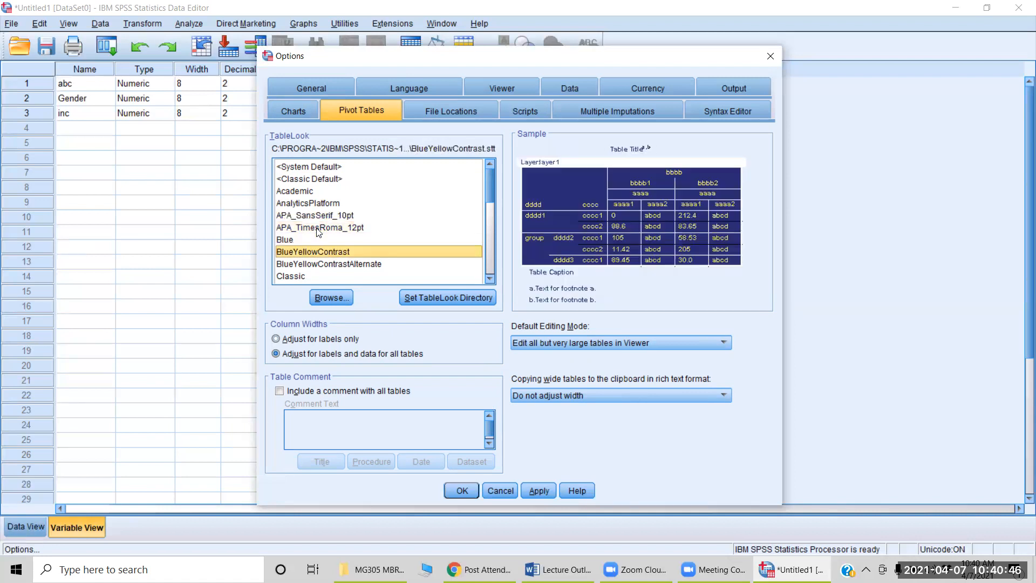
key(Down)
key(Down)
key(Down)
key(Down)
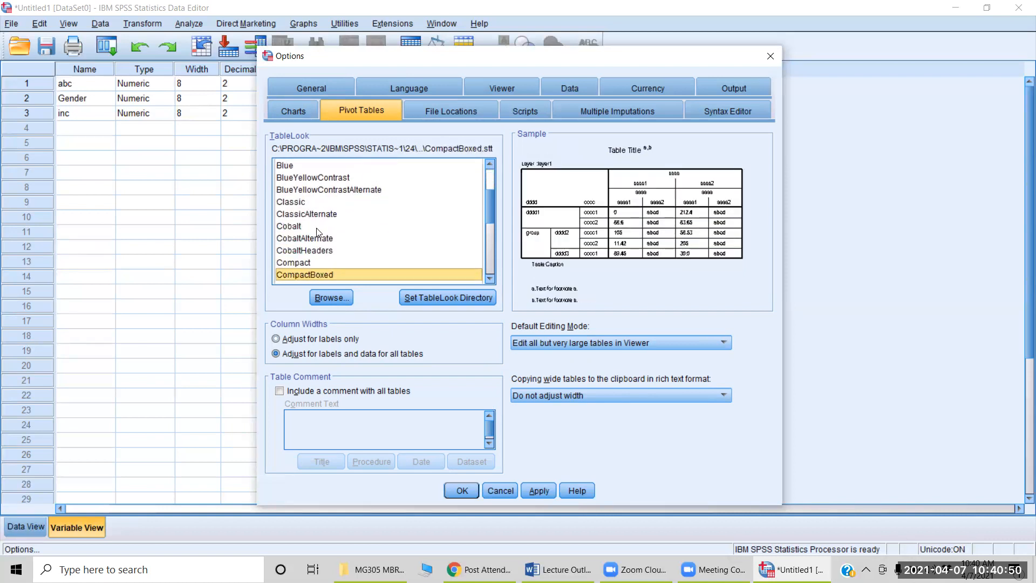
Preview the TableLooks in reverse order from CompactBoxed and return the selection to System Default.
key(Up)
key(Up)
key(Up)
key(Up)
key(Up)
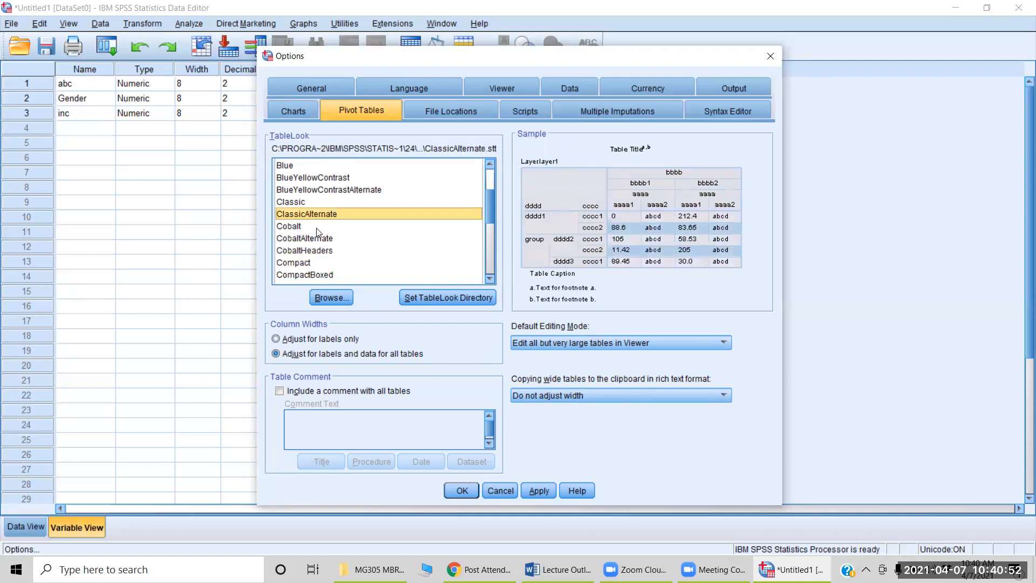
key(Up)
key(Up)
key(Up)
key(Up)
key(Up)
key(Up)
key(Up)
key(Up)
key(Up)
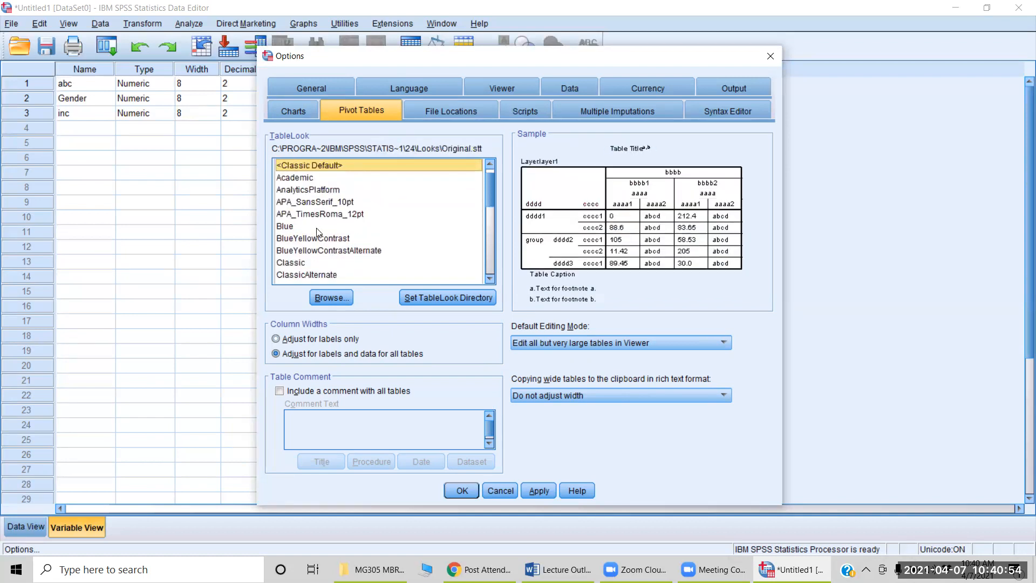
key(Up)
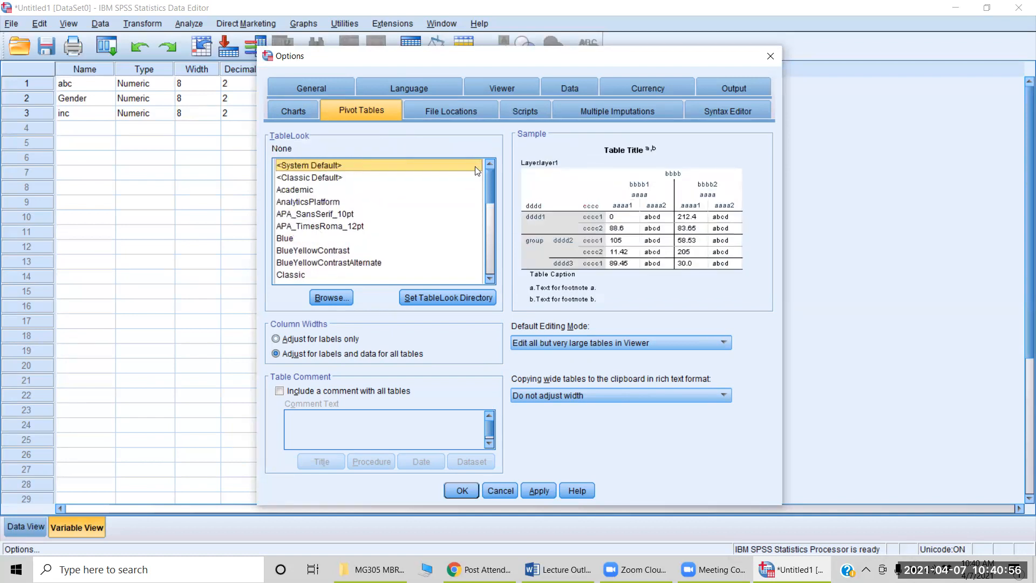
Review the File Locations and Scripts options, and cancel the Options dialog without applying changes.
click(462, 113)
click(520, 113)
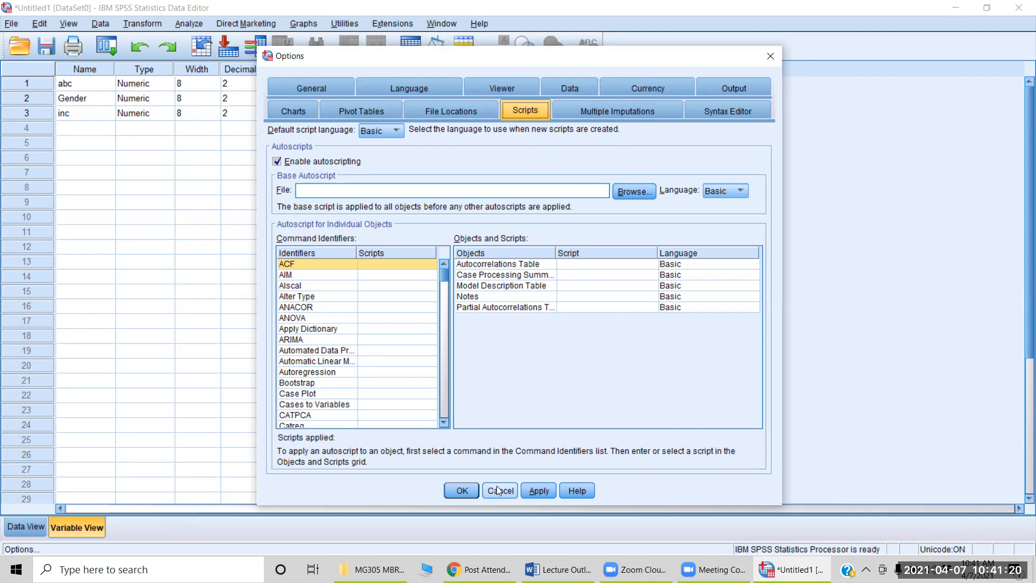
key(Escape)
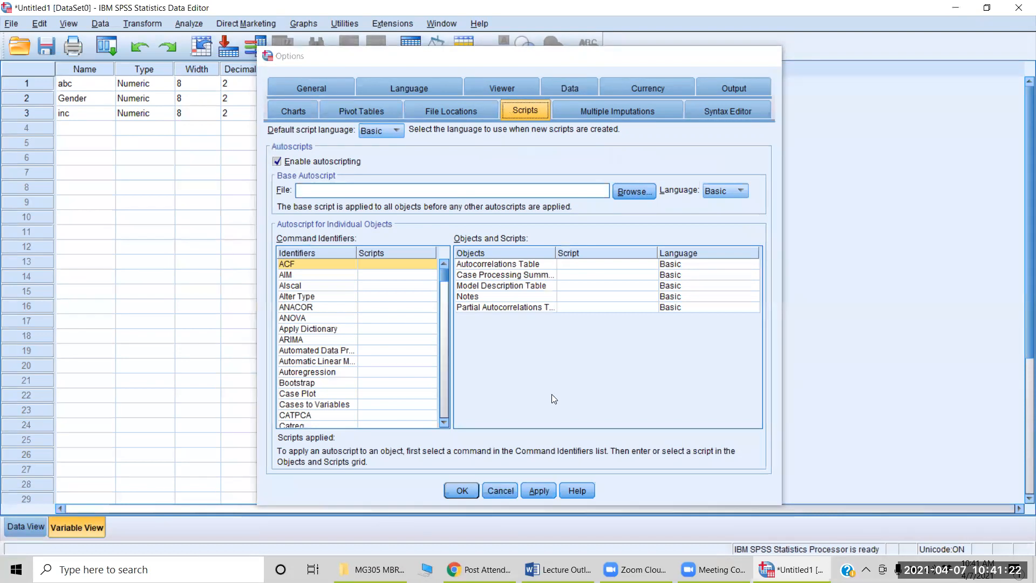